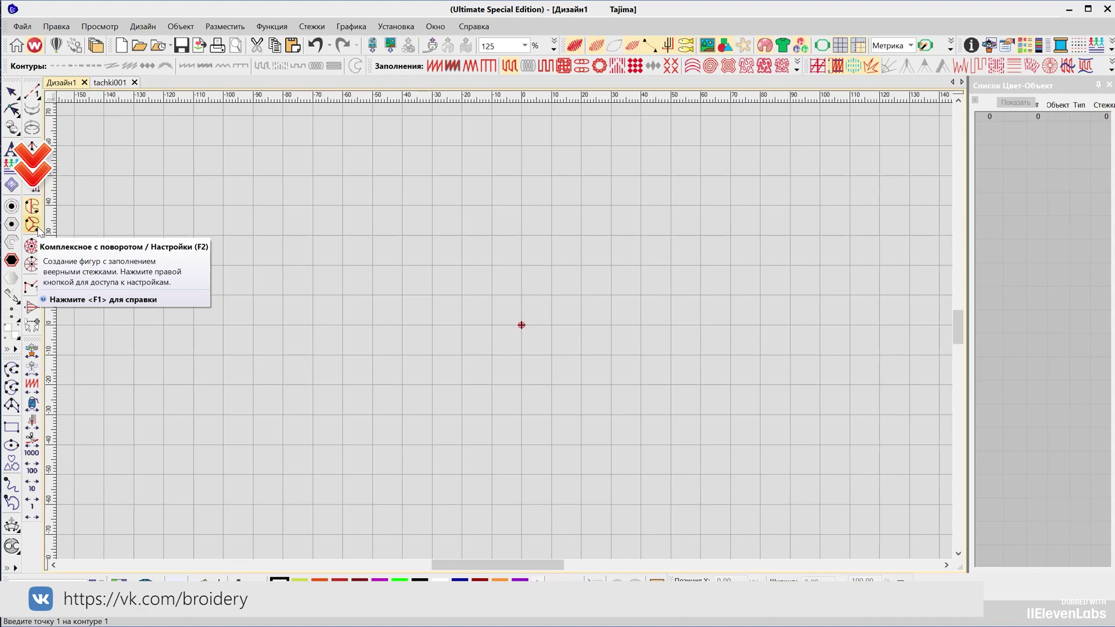
# Step: Paste the two copied flowers into the design and change the stitch angle of the left one
pyautogui.hotkey('ctrl', 'v')
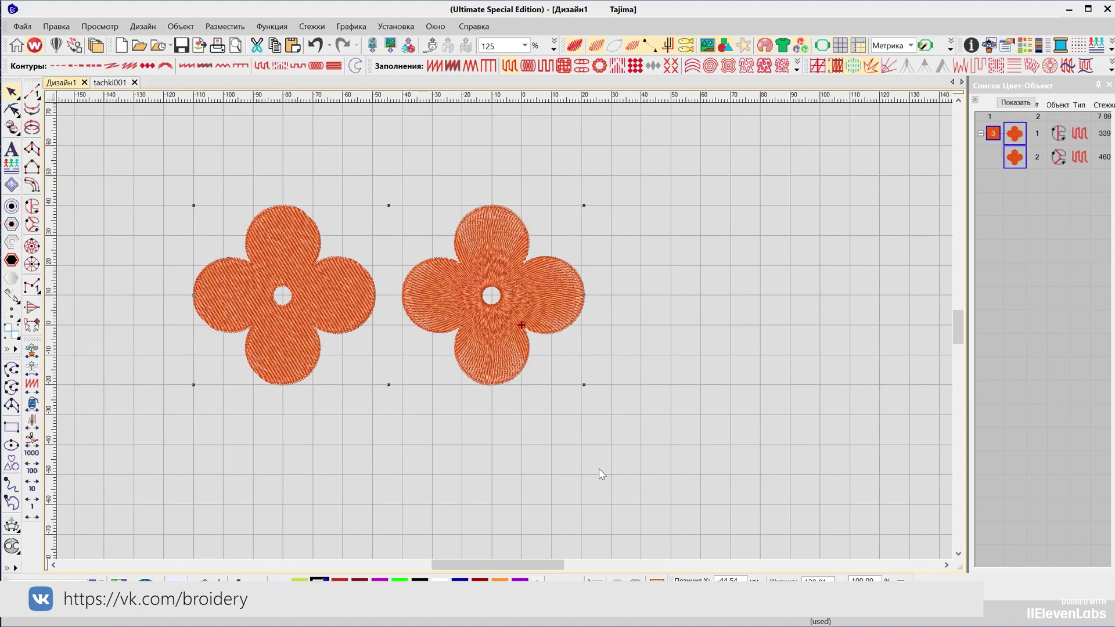
pyautogui.press('0')
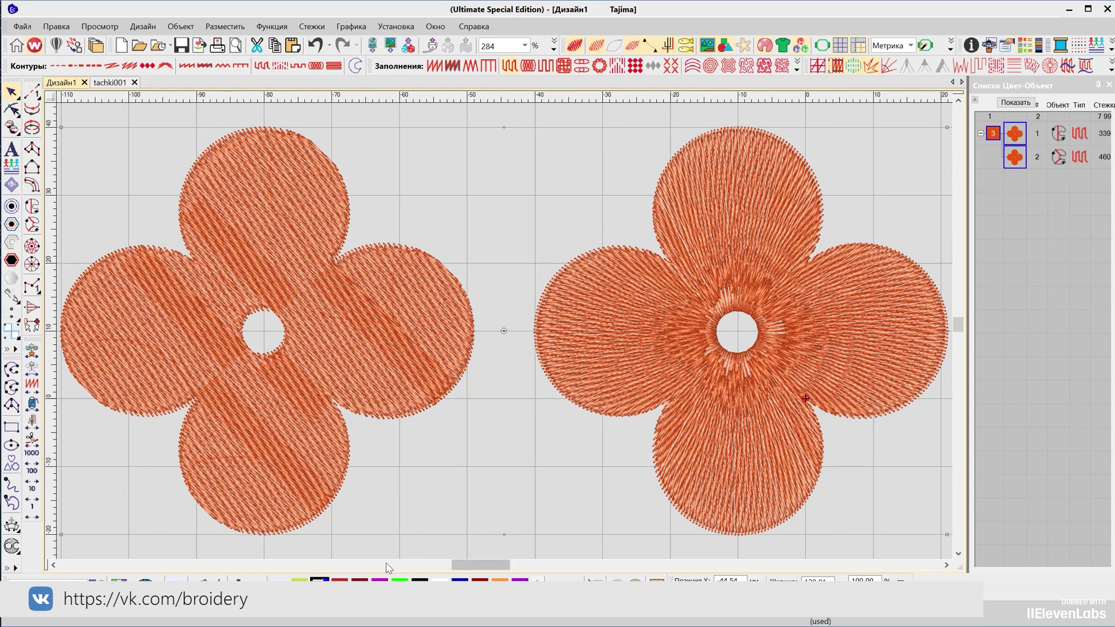
pyautogui.click(276, 486)
pyautogui.press('h')
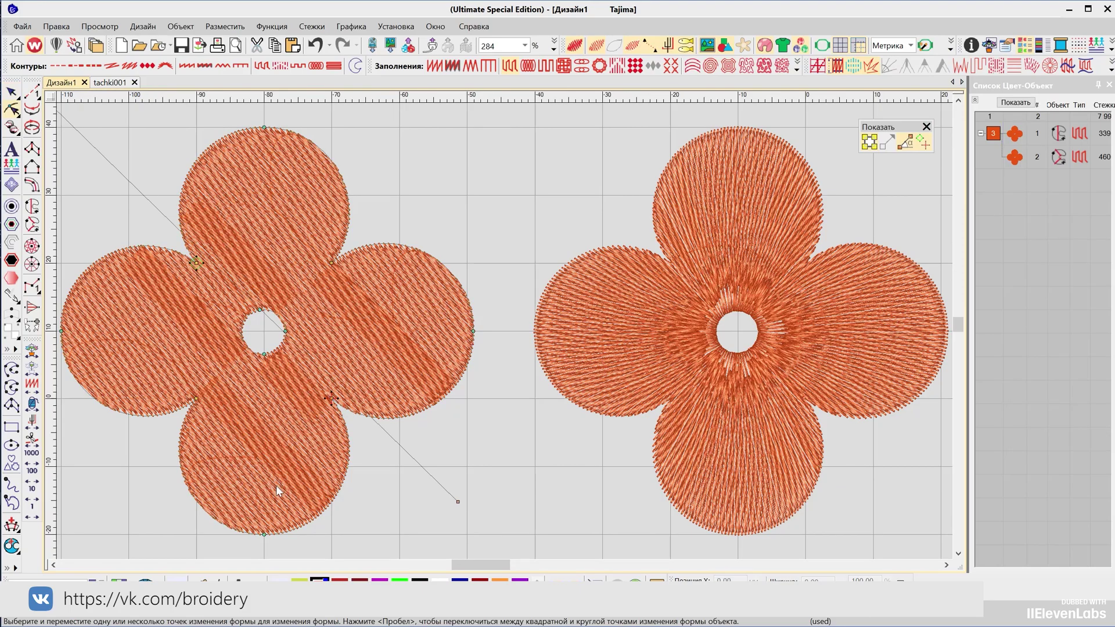
pyautogui.scroll(-2, 319, 482)
pyautogui.scroll(-1, 507, 337)
pyautogui.moveTo(494, 464)
pyautogui.mouseDown()
pyautogui.moveTo(467, 496)
pyautogui.moveTo(500, 472)
pyautogui.mouseUp()
# Step: Adjust the stitch-angle lines at the upper and right petals of the right flower
pyautogui.press('Tab')
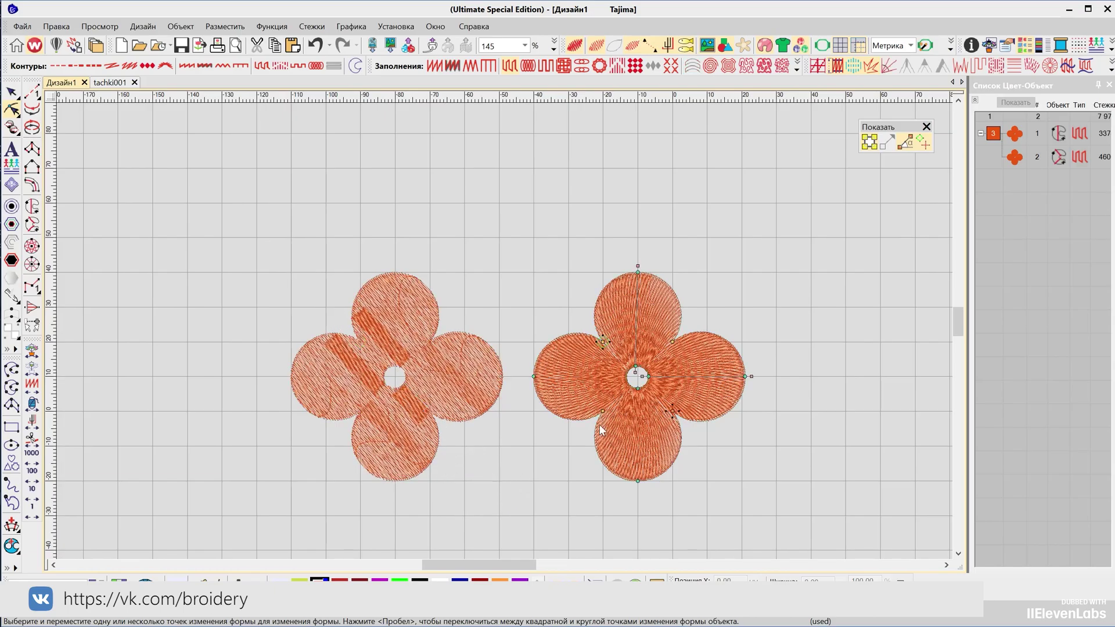
pyautogui.moveTo(639, 265)
pyautogui.mouseDown()
pyautogui.moveTo(636, 255)
pyautogui.moveTo(562, 255)
pyautogui.moveTo(637, 243)
pyautogui.moveTo(637, 264)
pyautogui.mouseUp()
pyautogui.moveTo(751, 376)
pyautogui.mouseDown()
pyautogui.moveTo(766, 400)
pyautogui.moveTo(765, 376)
pyautogui.mouseUp()
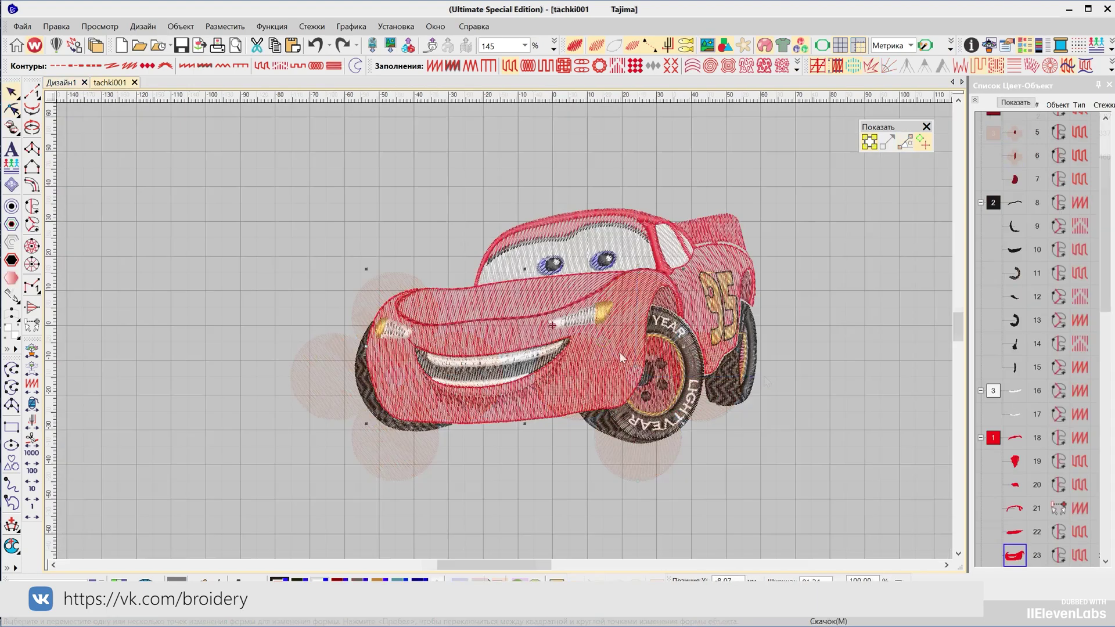
# Step: In the tachki001 design, pull the red front body, hood and windshield fill pieces away from the car
pyautogui.moveTo(616, 360); pyautogui.dragTo(383, 228)
pyautogui.moveTo(511, 295); pyautogui.dragTo(219, 404)
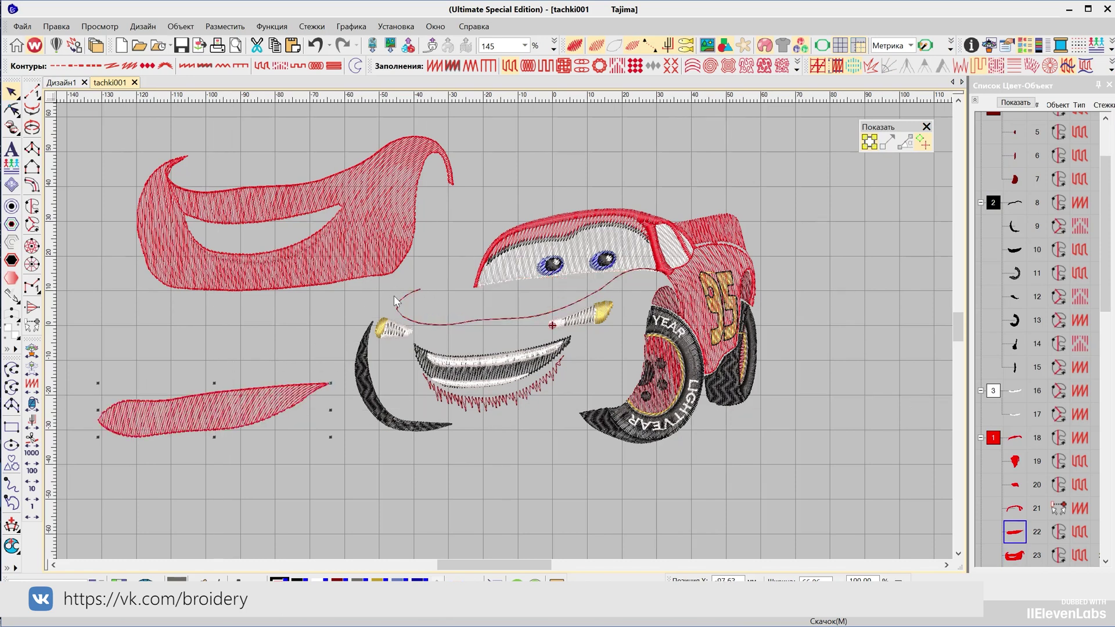
pyautogui.moveTo(521, 280); pyautogui.dragTo(789, 493)
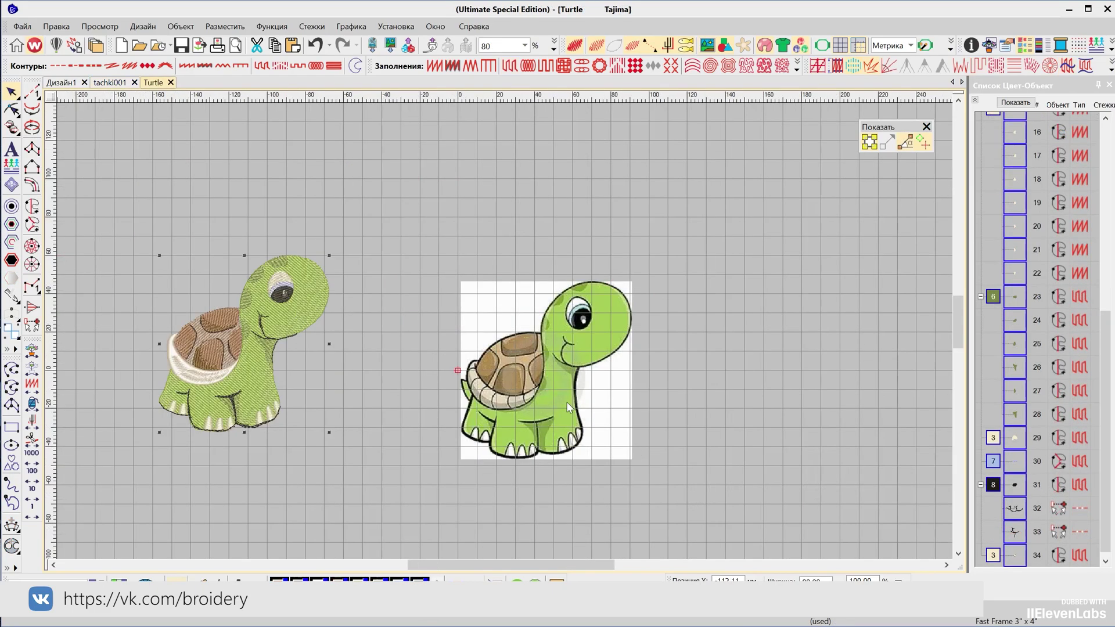
# Step: In the Turtle design, trace the central brown shell segment as a closed Complex Fill outline
pyautogui.scroll(3, 569, 407)
pyautogui.click(32, 206)
pyautogui.scroll(2, 279, 281)
pyautogui.click(572, 354)
pyautogui.click(588, 291)
pyautogui.click(608, 267)
pyautogui.click(670, 260)
pyautogui.click(690, 280)
pyautogui.click(687, 312)
pyautogui.click(684, 373)
pyautogui.click(611, 380)
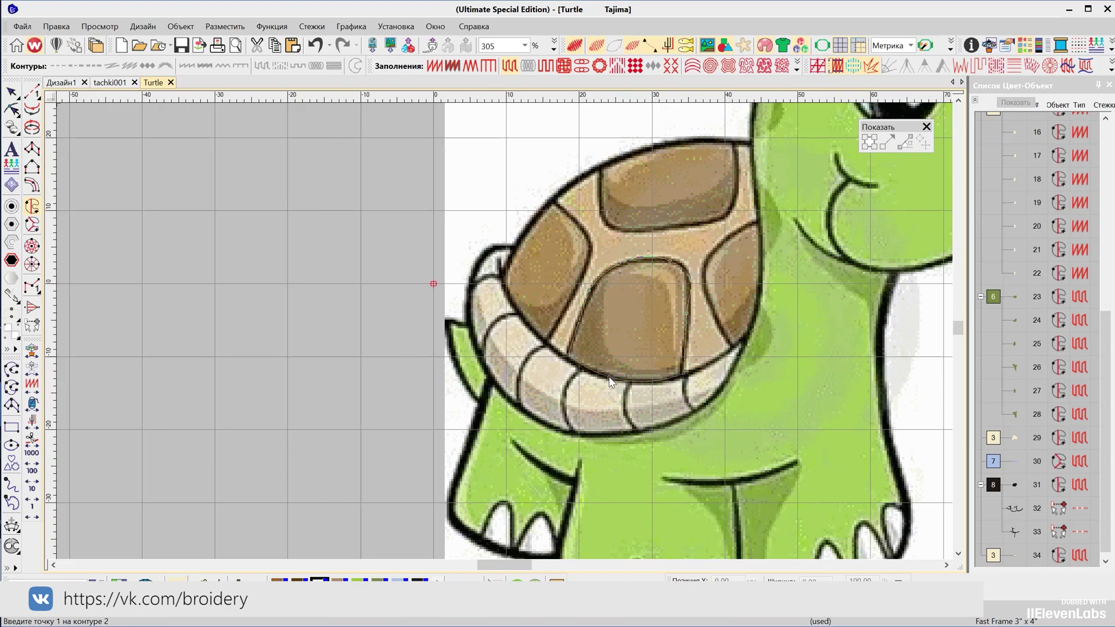
pyautogui.press('Return')
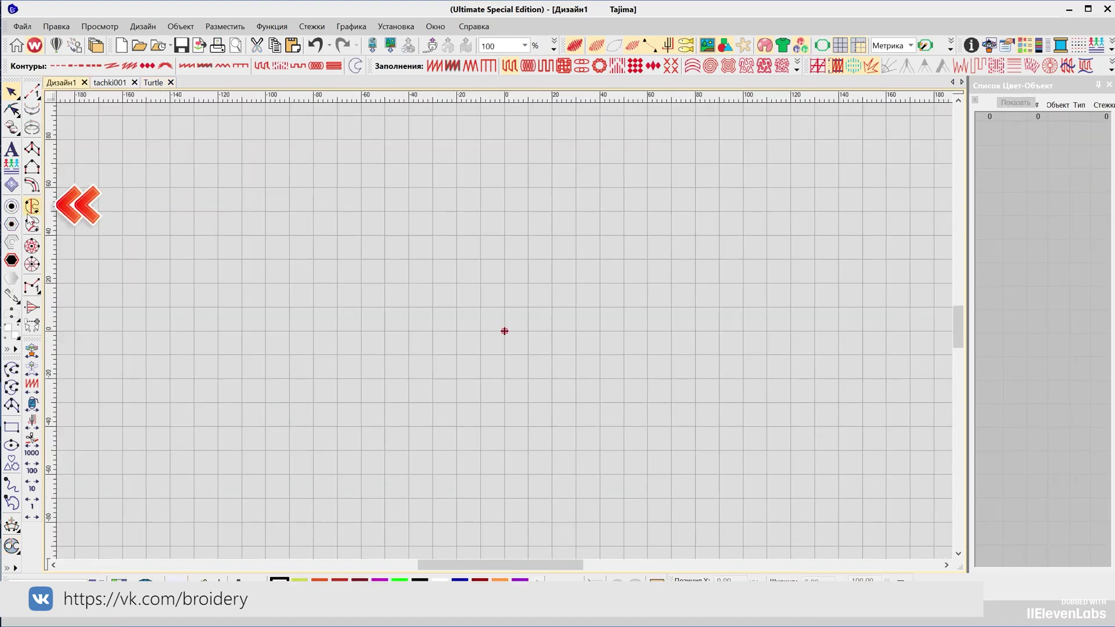
# Step: In the empty Дизайн1 design, choose Complex Fill with tatami stitching and thread color 5
pyautogui.click(32, 207)
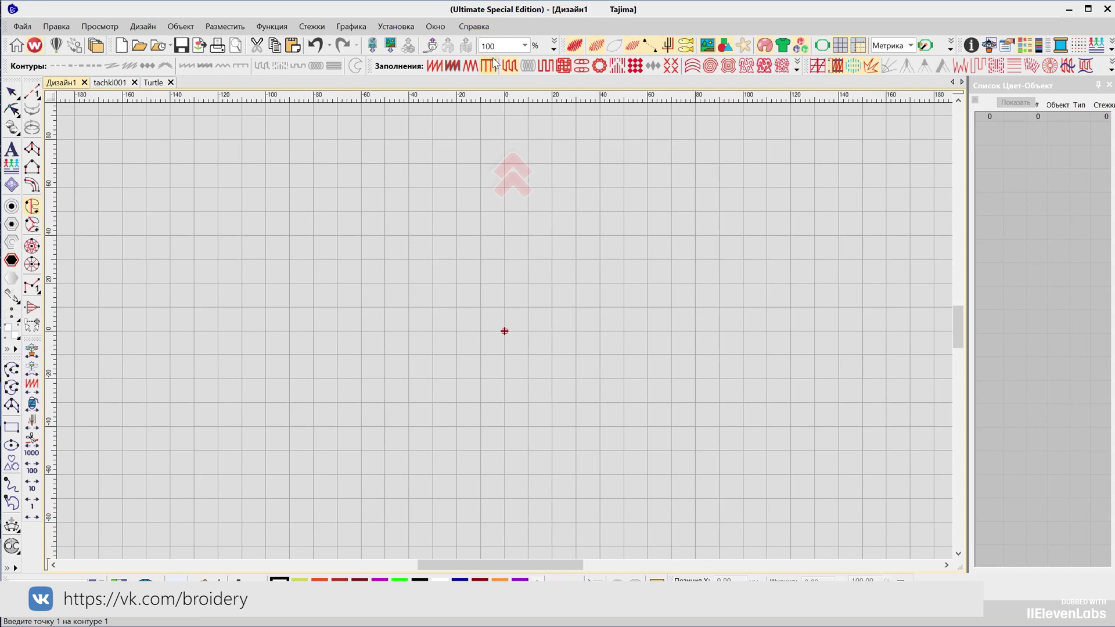
pyautogui.click(511, 72)
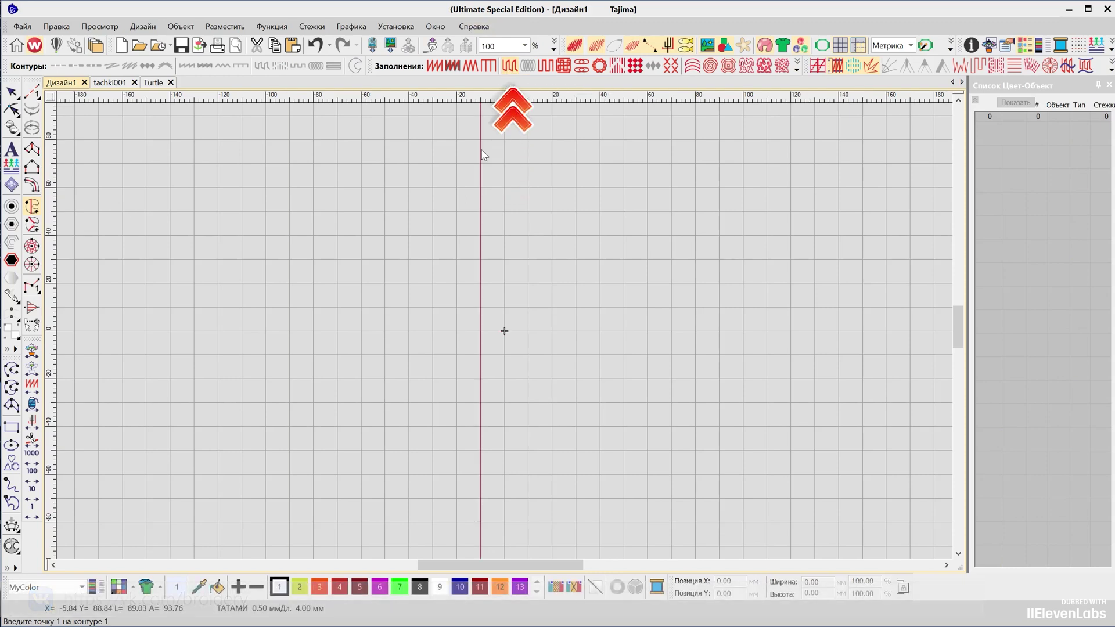
pyautogui.click(360, 588)
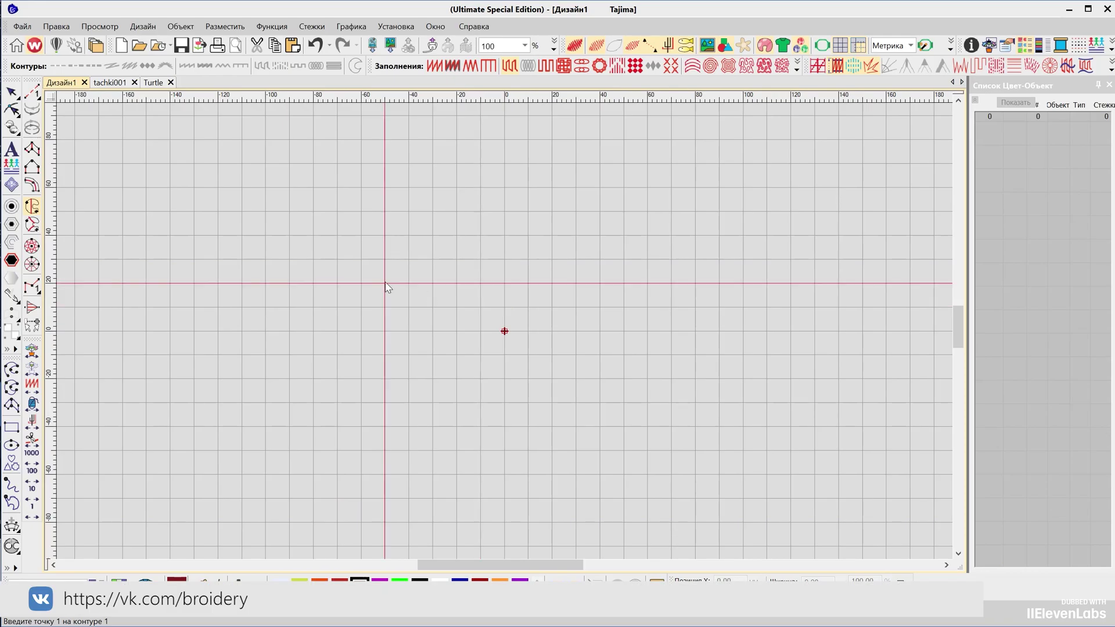
# Step: Outline the zigzag upper edge of a new shape with straight corner points
pyautogui.click(409, 236)
pyautogui.click(436, 278)
pyautogui.click(456, 236)
pyautogui.click(478, 281)
pyautogui.click(497, 256)
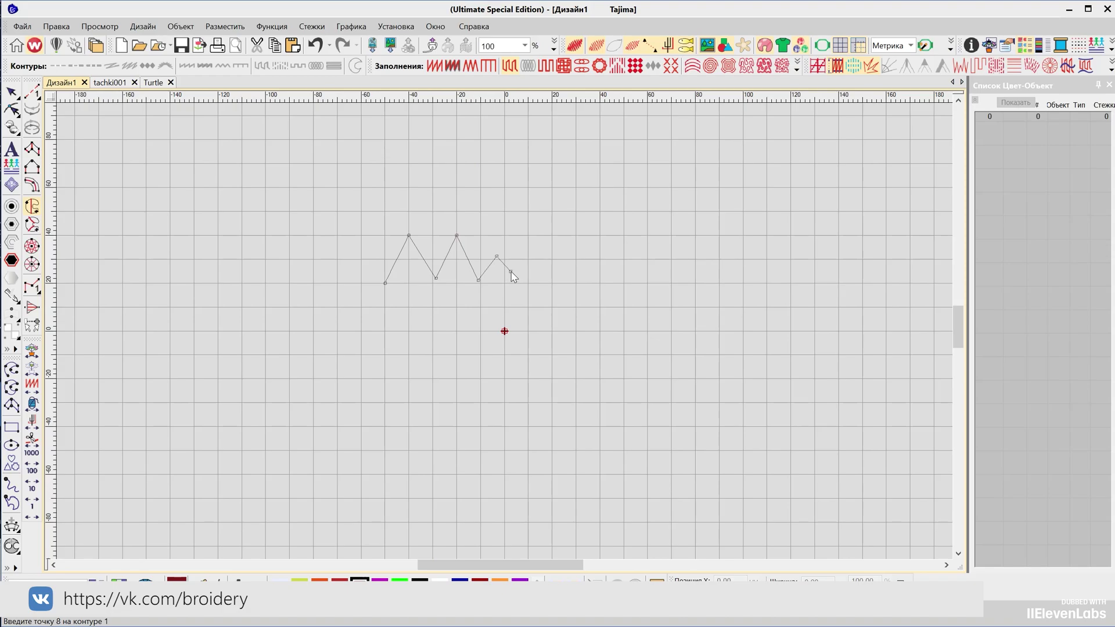
# Step: Continue the outline with curve points around the shape's wavy right, lower and left edges
pyautogui.click(501, 295)
pyautogui.click(522, 319)
pyautogui.click(480, 334)
pyautogui.click(470, 358)
pyautogui.click(441, 331)
pyautogui.click(414, 350)
pyautogui.click(398, 343)
pyautogui.click(381, 331)
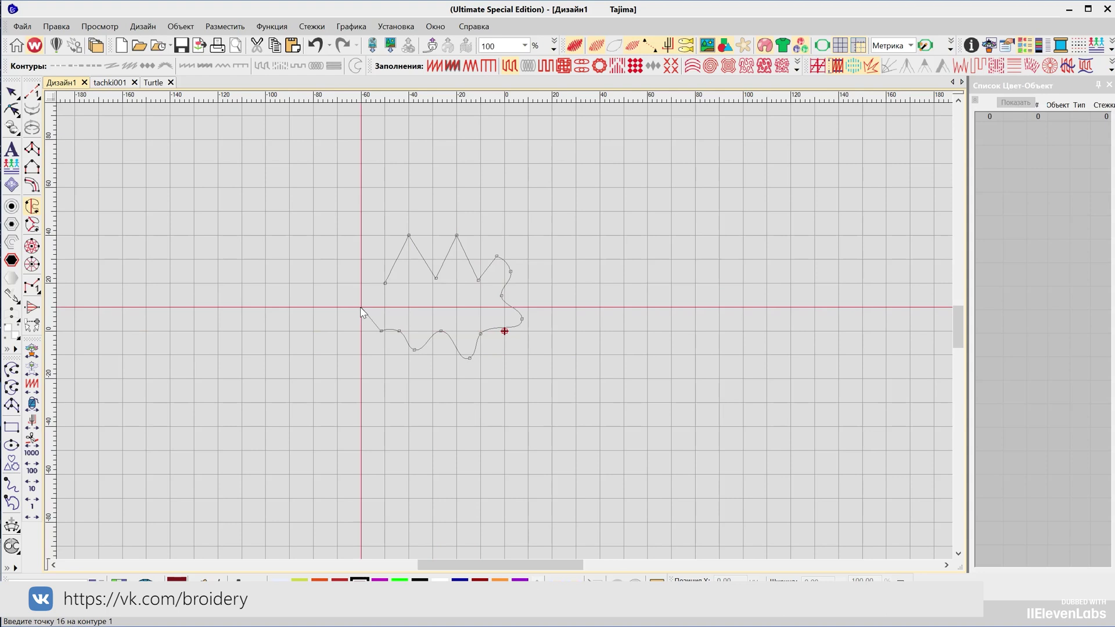
pyautogui.click(343, 319)
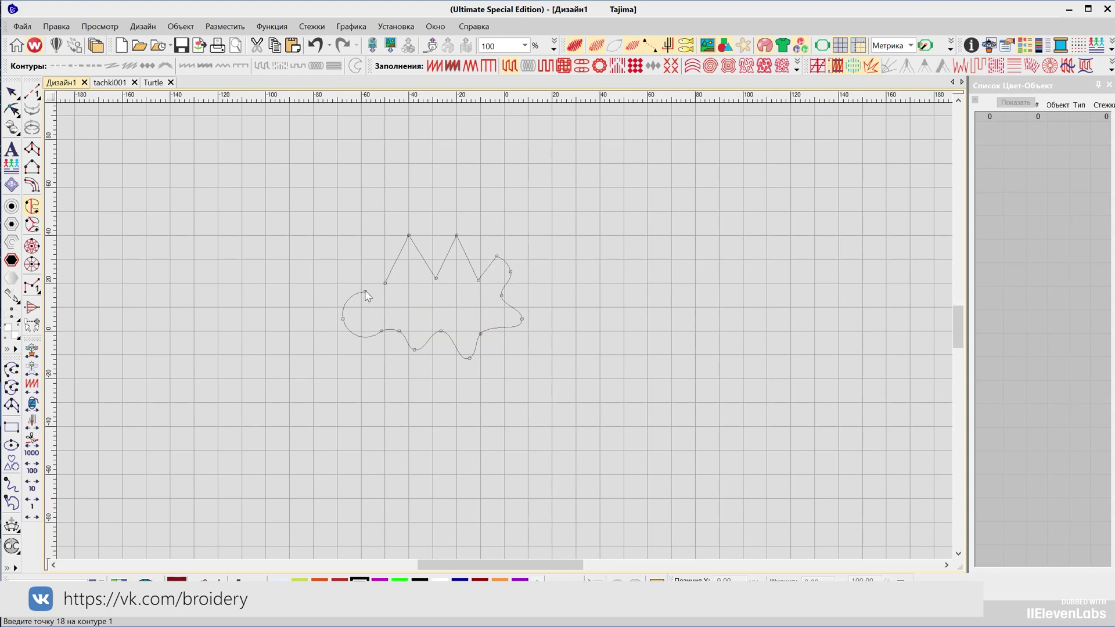
# Step: Add trial points at the outline's open left end and delete them again
pyautogui.click(338, 280)
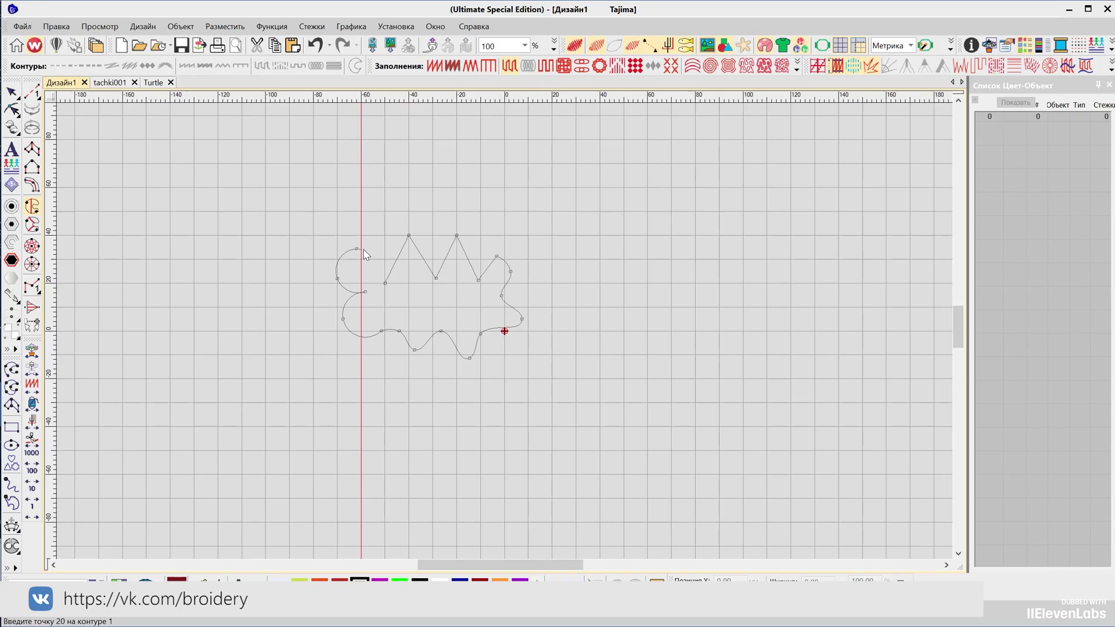
pyautogui.scroll(3, 505, 334)
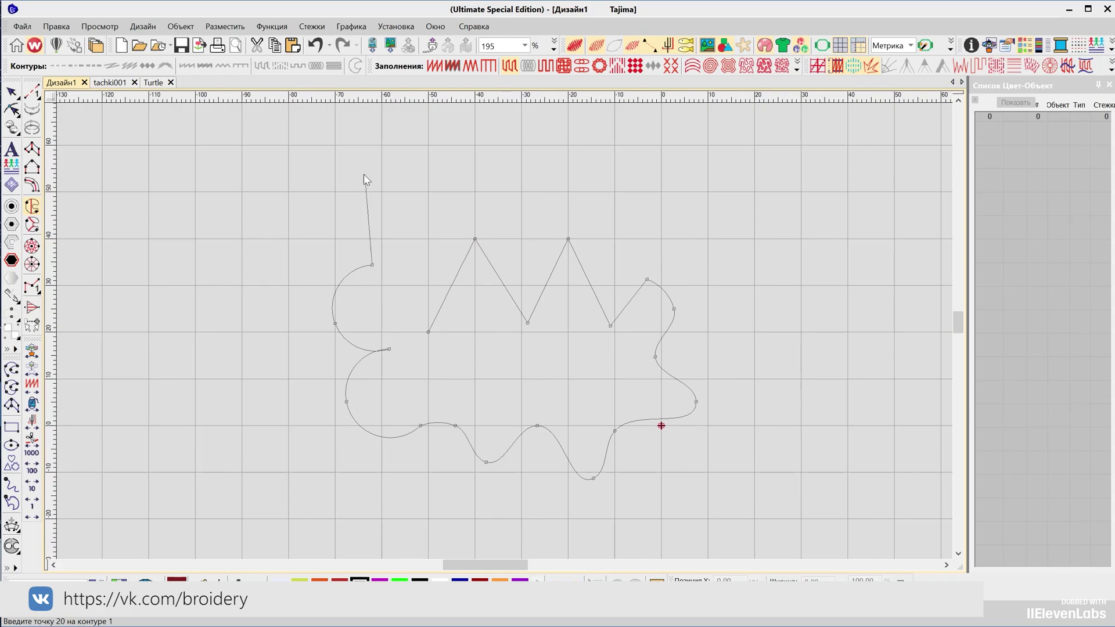
pyautogui.click(243, 189)
pyautogui.press('BackSpace')
pyautogui.press('BackSpace')
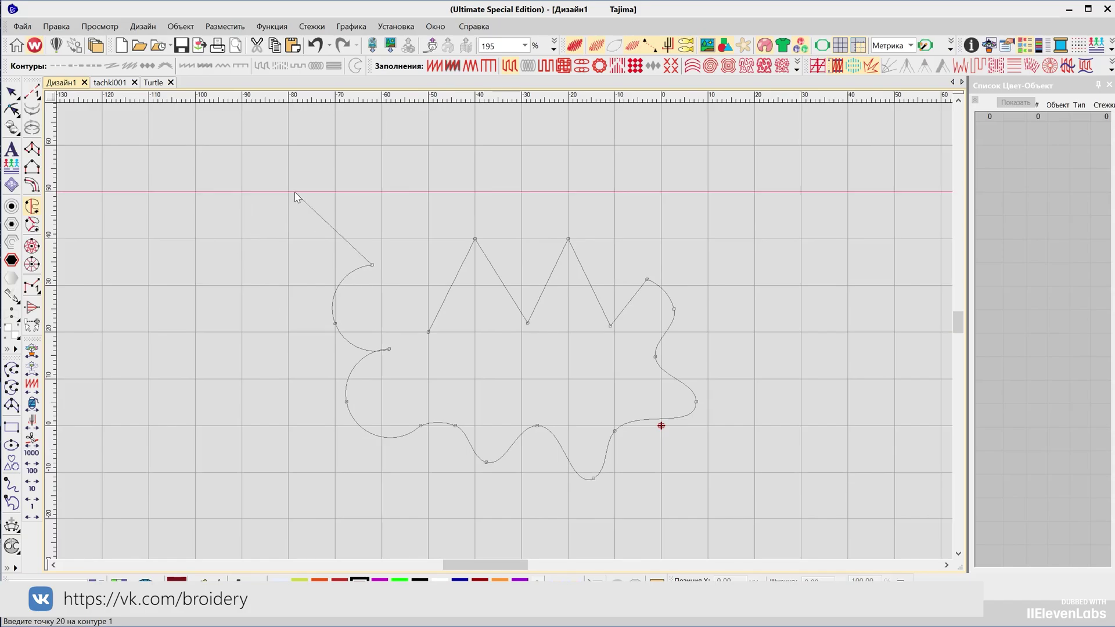
pyautogui.press('BackSpace')
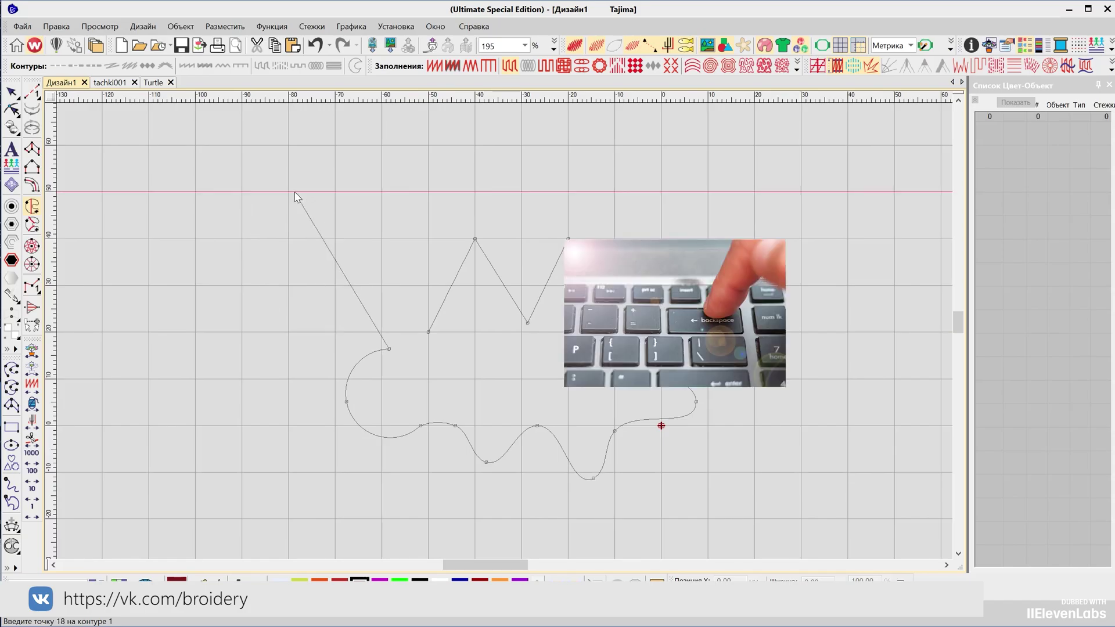
pyautogui.click(306, 329)
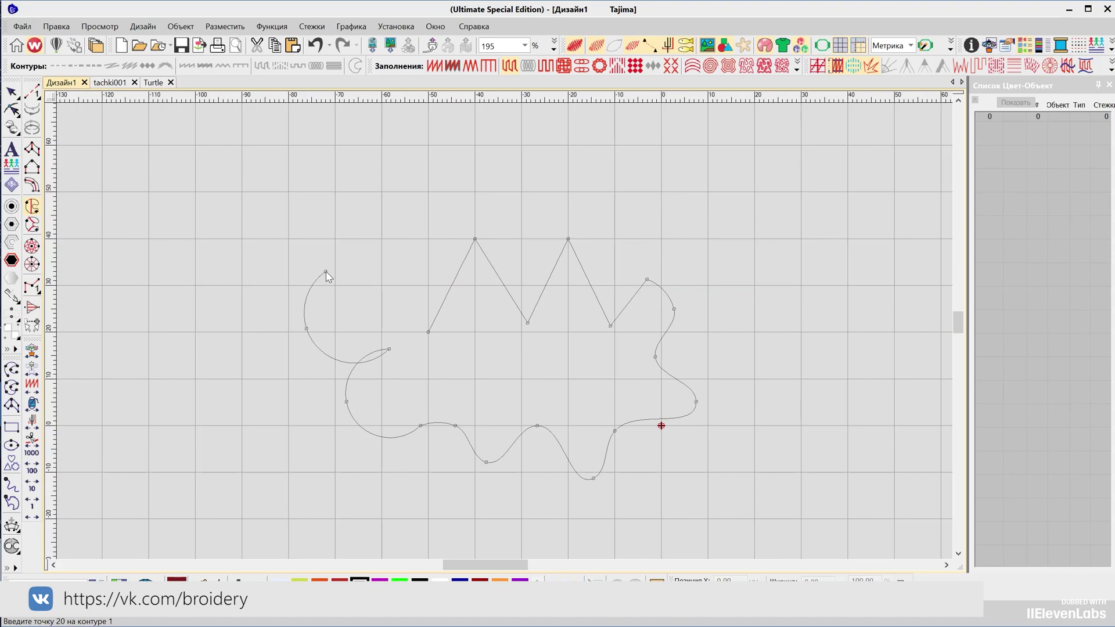
pyautogui.press('BackSpace')
pyautogui.press('BackSpace')
# Step: Finish the outline with a corner point as an upper-left spike and generate the fill with the default stitch angle
pyautogui.click(346, 283)
pyautogui.press('Return')
pyautogui.press('Return')
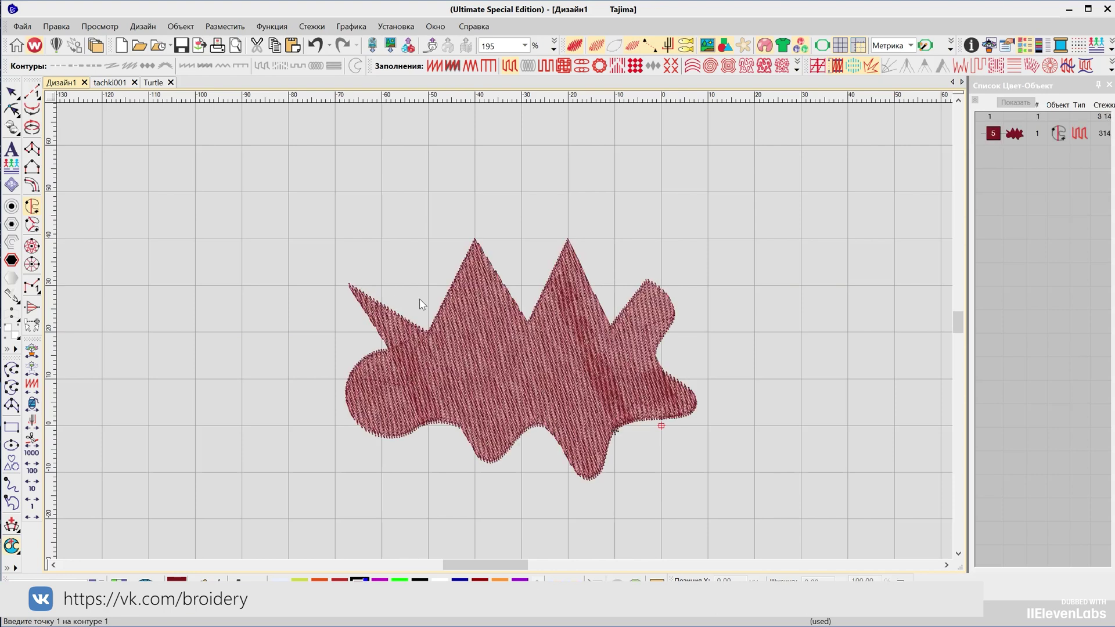
# Step: Reshape the zigzag fill by rotating its stitch angle and relocating the notch node beside the left spike and the exit point
pyautogui.click(11, 108)
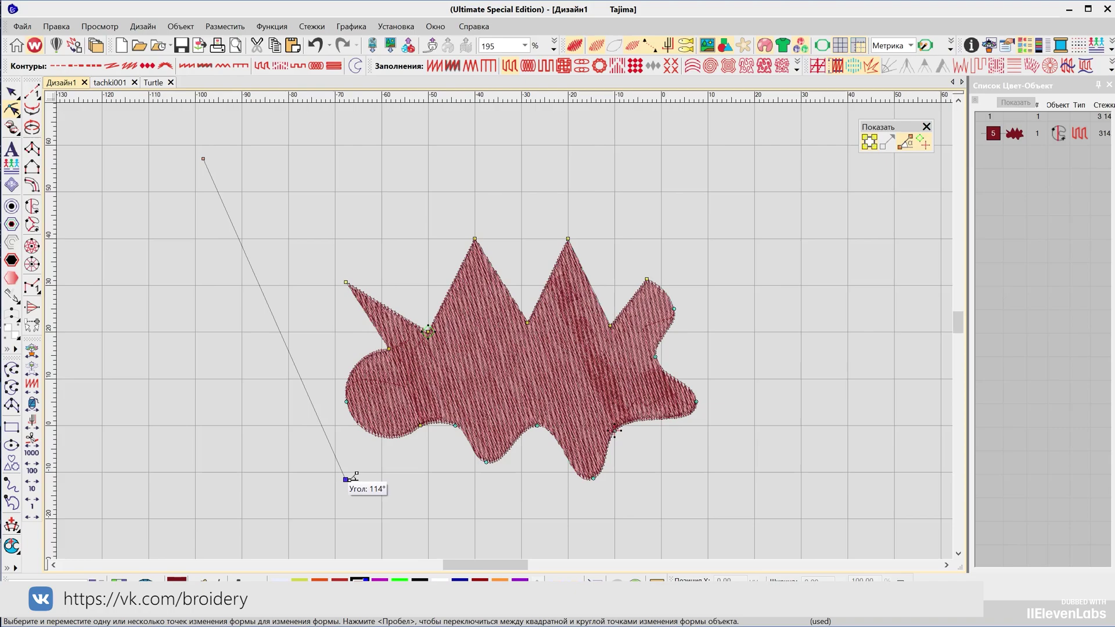
pyautogui.moveTo(345, 480); pyautogui.dragTo(395, 484)
pyautogui.moveTo(426, 330)
pyautogui.mouseDown()
pyautogui.moveTo(413, 294)
pyautogui.moveTo(440, 342)
pyautogui.mouseUp()
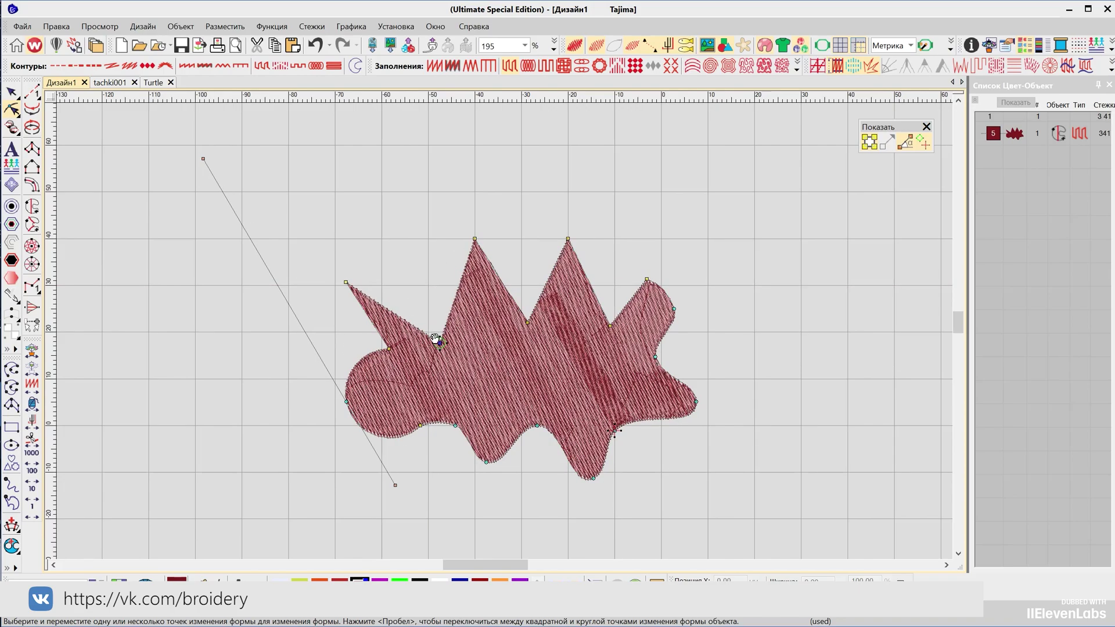
pyautogui.click(616, 429)
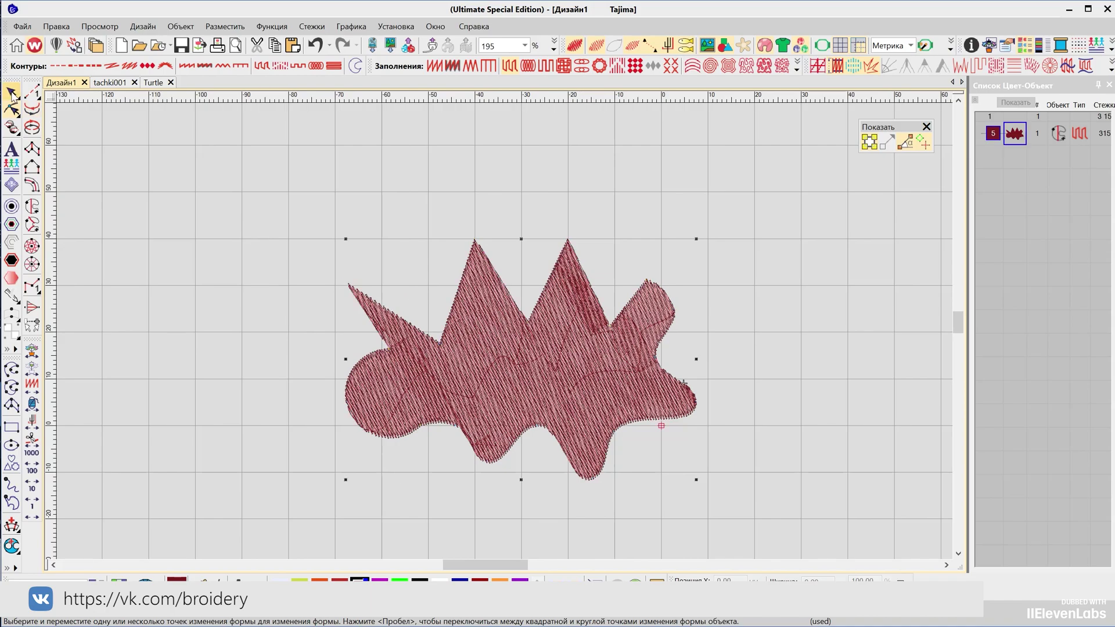
pyautogui.click(11, 92)
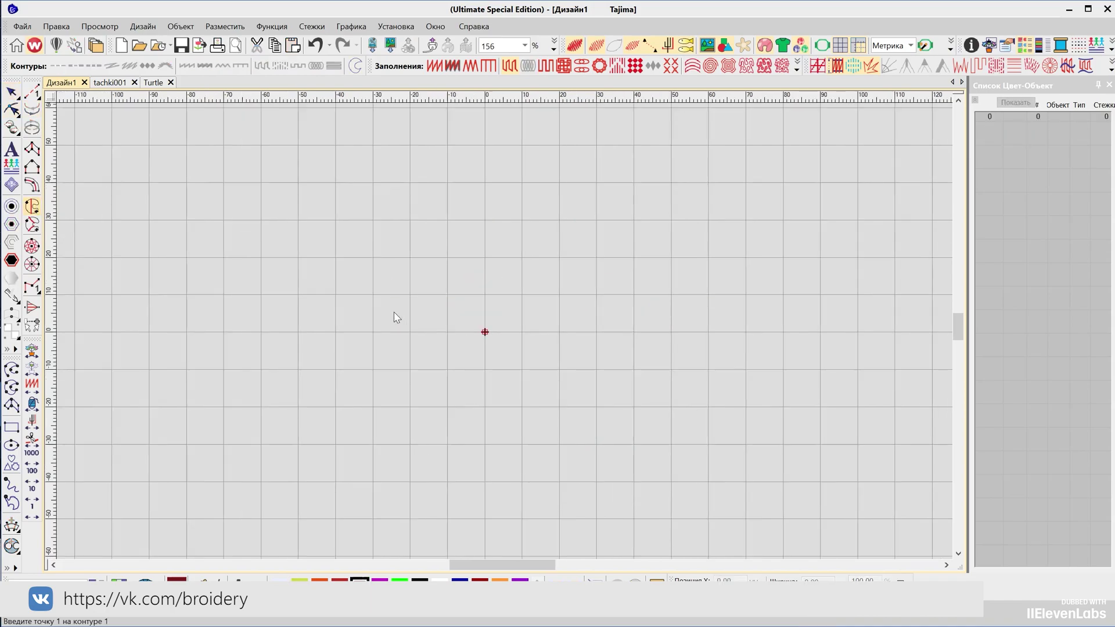
# Step: Draw a closed, curved outer contour for a new Complex Fill, about 86 mm wide and 78 mm tall
pyautogui.click(402, 312)
pyautogui.rightClick(481, 266)
pyautogui.click(514, 306)
pyautogui.rightClick(552, 312)
pyautogui.rightClick(562, 336)
pyautogui.rightClick(540, 445)
pyautogui.rightClick(600, 486)
pyautogui.rightClick(433, 486)
pyautogui.rightClick(413, 429)
pyautogui.rightClick(295, 449)
pyautogui.rightClick(360, 360)
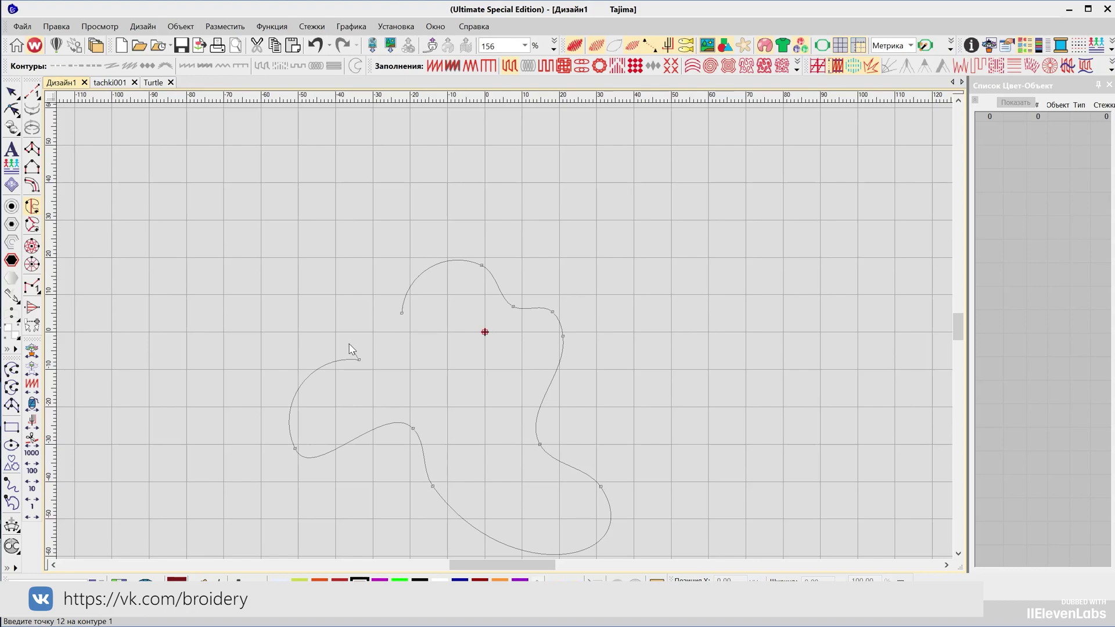
pyautogui.press('Return')
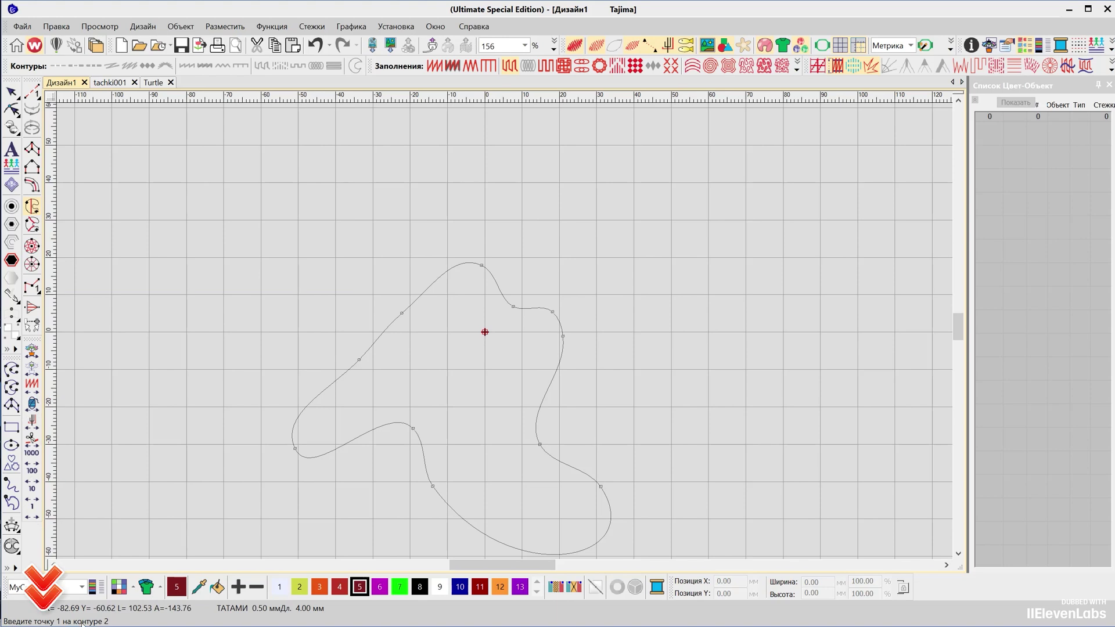
# Step: Draw a closed inner contour that follows the outer outline, as a hole in the shape
pyautogui.click(462, 304)
pyautogui.click(420, 345)
pyautogui.click(372, 403)
pyautogui.click(420, 407)
pyautogui.click(447, 429)
pyautogui.click(468, 486)
pyautogui.click(522, 506)
pyautogui.click(502, 436)
pyautogui.click(527, 378)
pyautogui.click(484, 332)
pyautogui.press('Return')
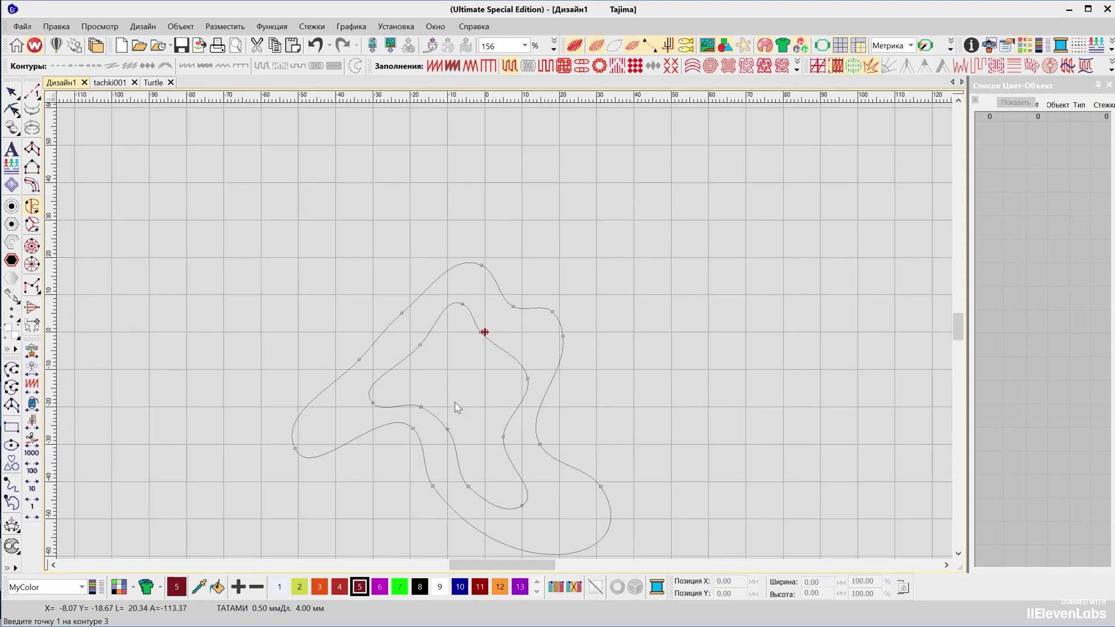
# Step: Generate the fill with a slightly rising stitch angle drawn across the shape, and move the object up about 16 mm
pyautogui.press('Return')
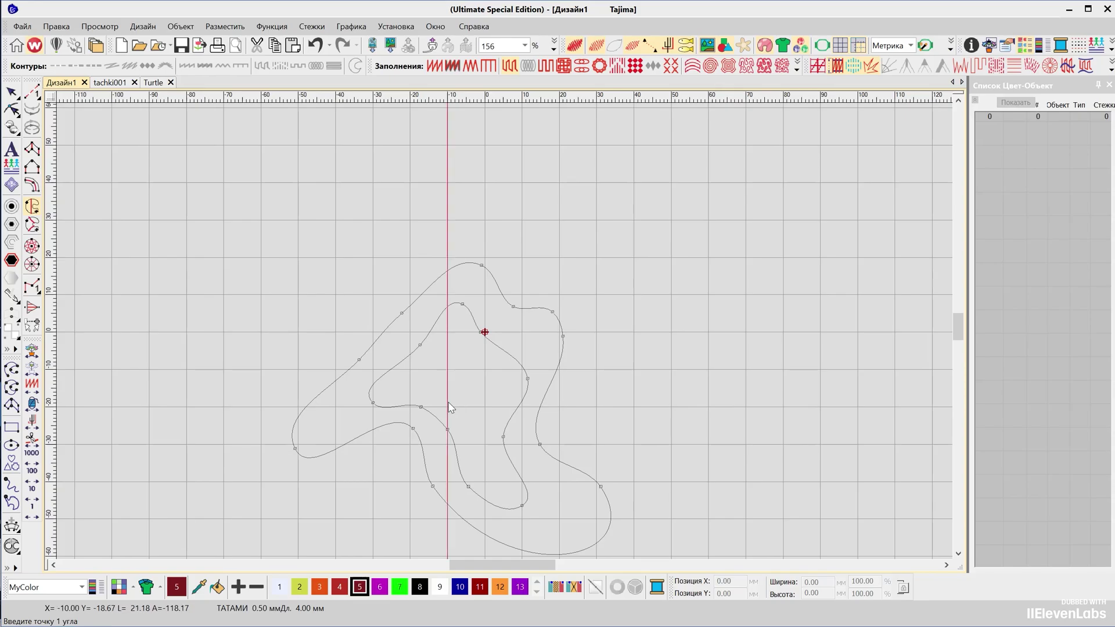
pyautogui.click(285, 398)
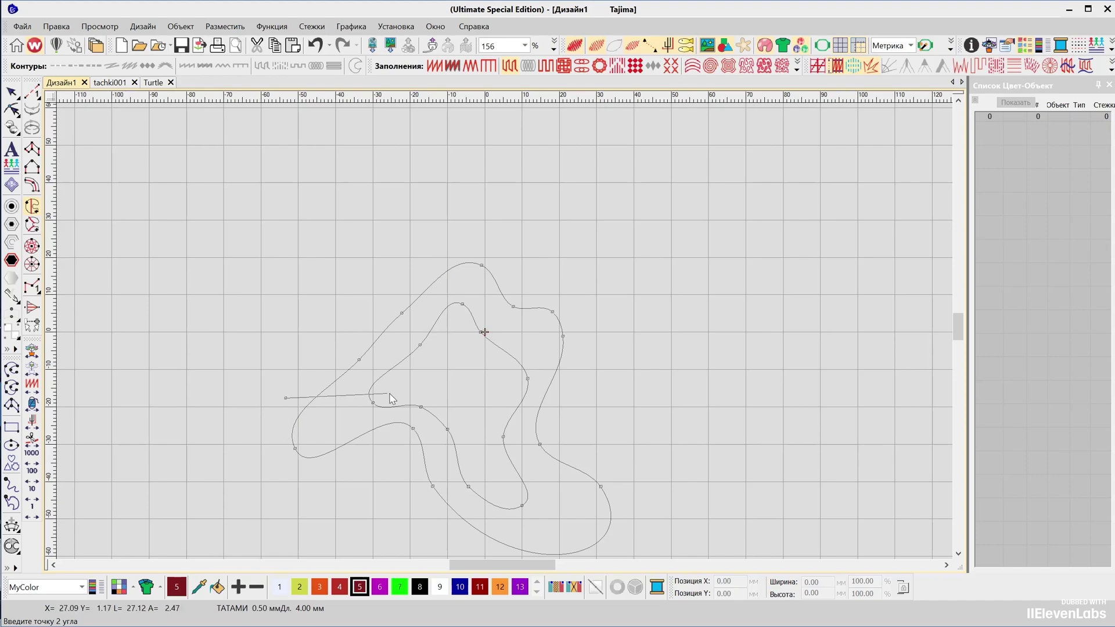
pyautogui.click(587, 336)
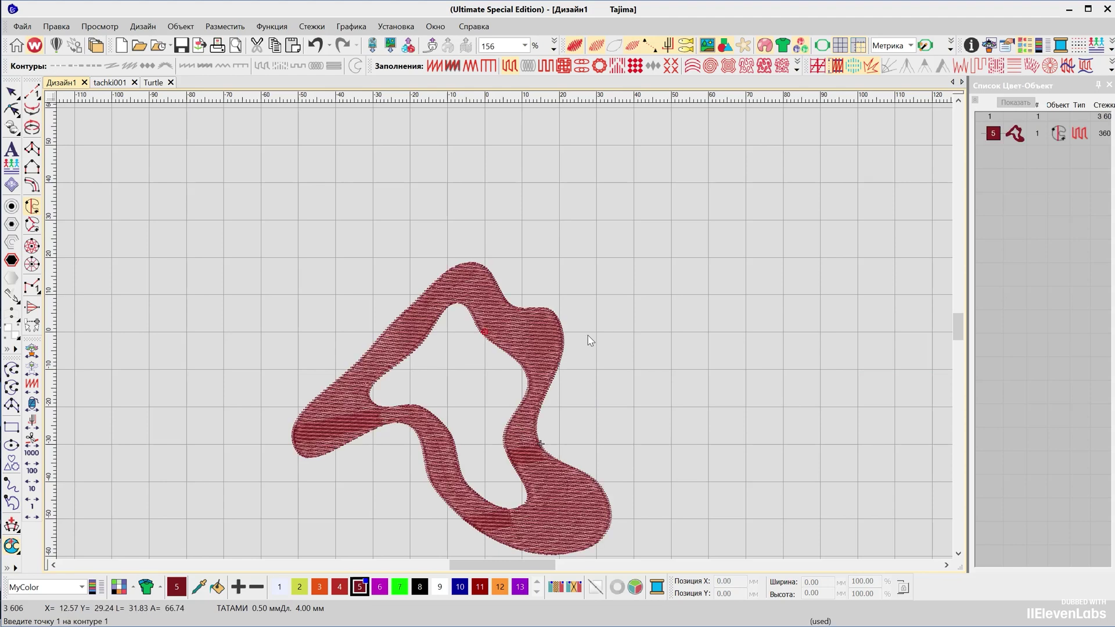
pyautogui.click(11, 92)
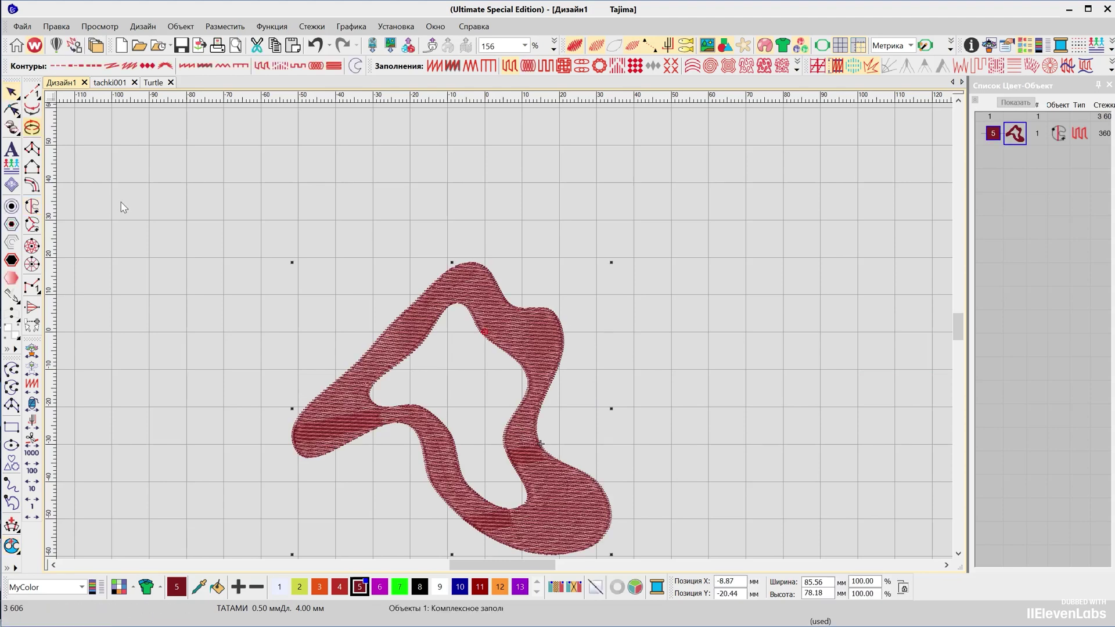
pyautogui.moveTo(526, 479); pyautogui.dragTo(539, 423)
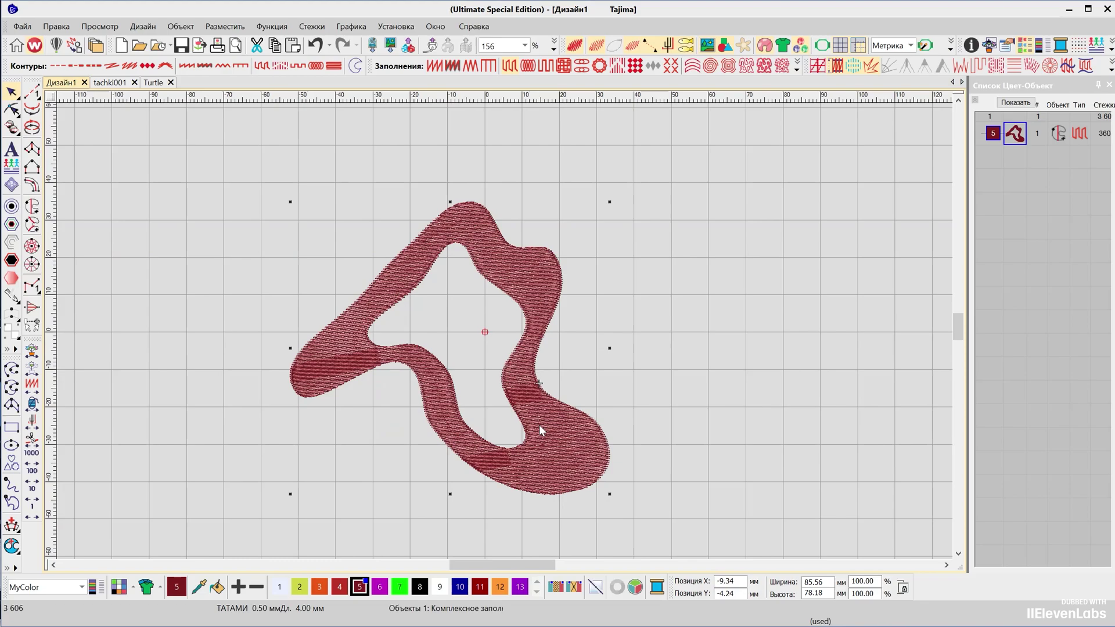
# Step: Reshape the fill's outer contour by widening the left lobe, pulling out a pointed corner at its far left, and indenting the edge above it
pyautogui.press('h')
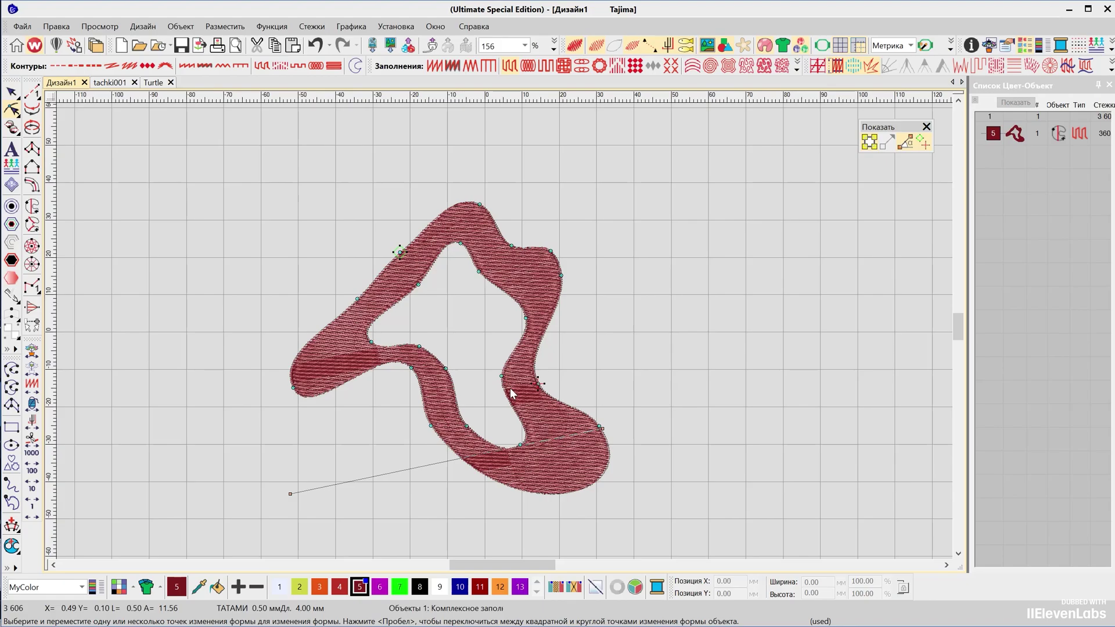
pyautogui.moveTo(357, 299); pyautogui.dragTo(315, 272)
pyautogui.moveTo(410, 369); pyautogui.dragTo(395, 402)
pyautogui.moveTo(298, 490); pyautogui.dragTo(296, 491)
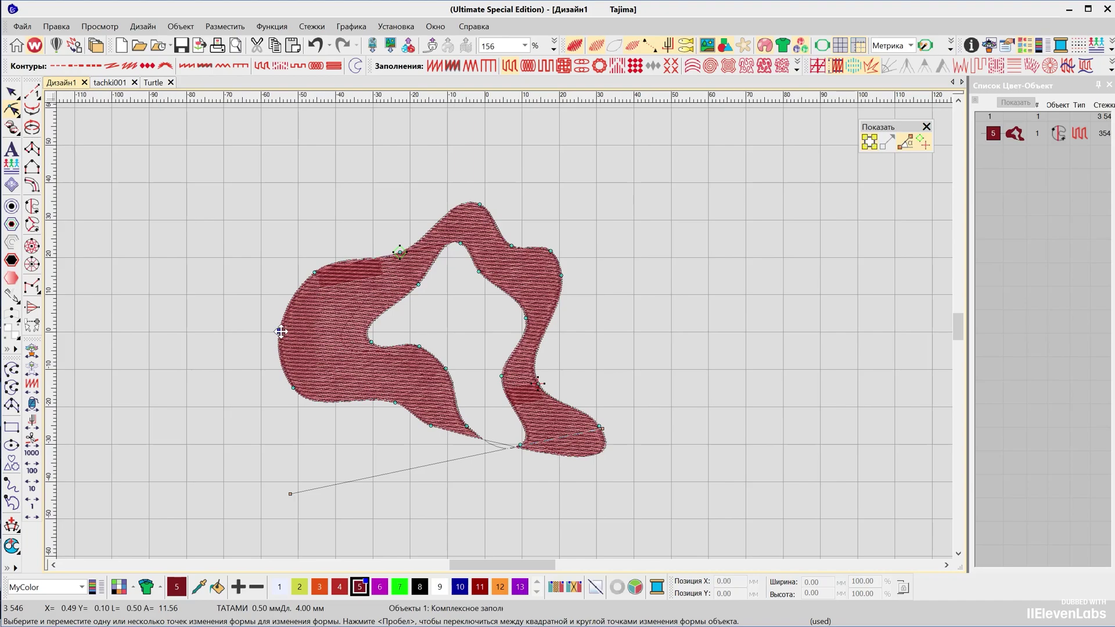
pyautogui.moveTo(281, 331); pyautogui.dragTo(245, 327)
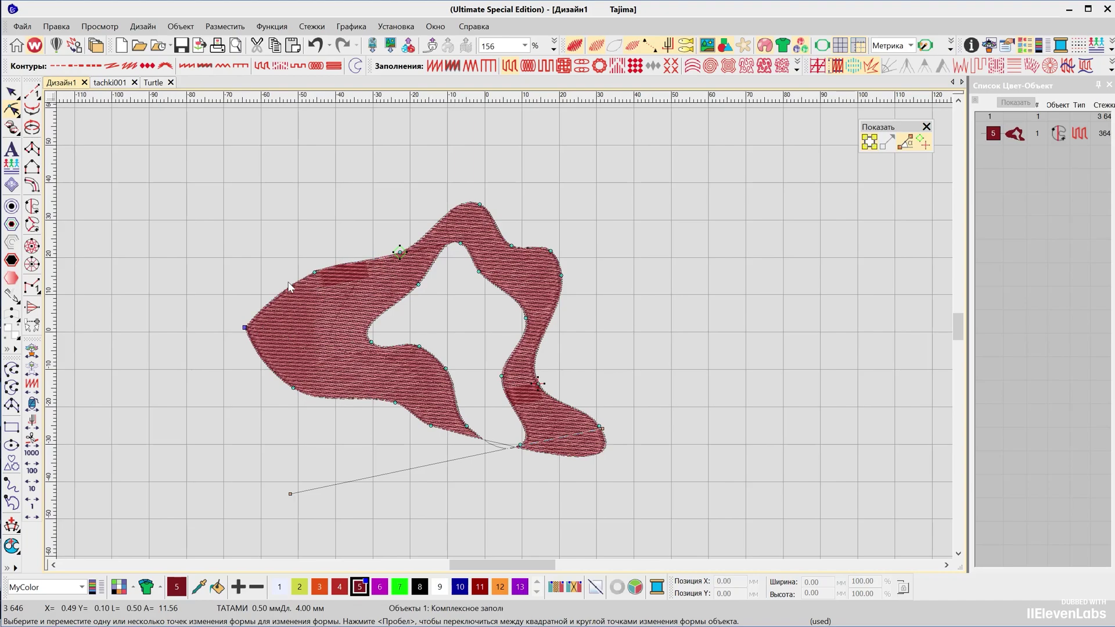
pyautogui.moveTo(297, 307); pyautogui.dragTo(302, 320)
# Step: Rotate the stitch angle to about 38°, raise the hole's lower right node, and relocate the entry and exit points outside the shape
pyautogui.moveTo(290, 494); pyautogui.dragTo(507, 509)
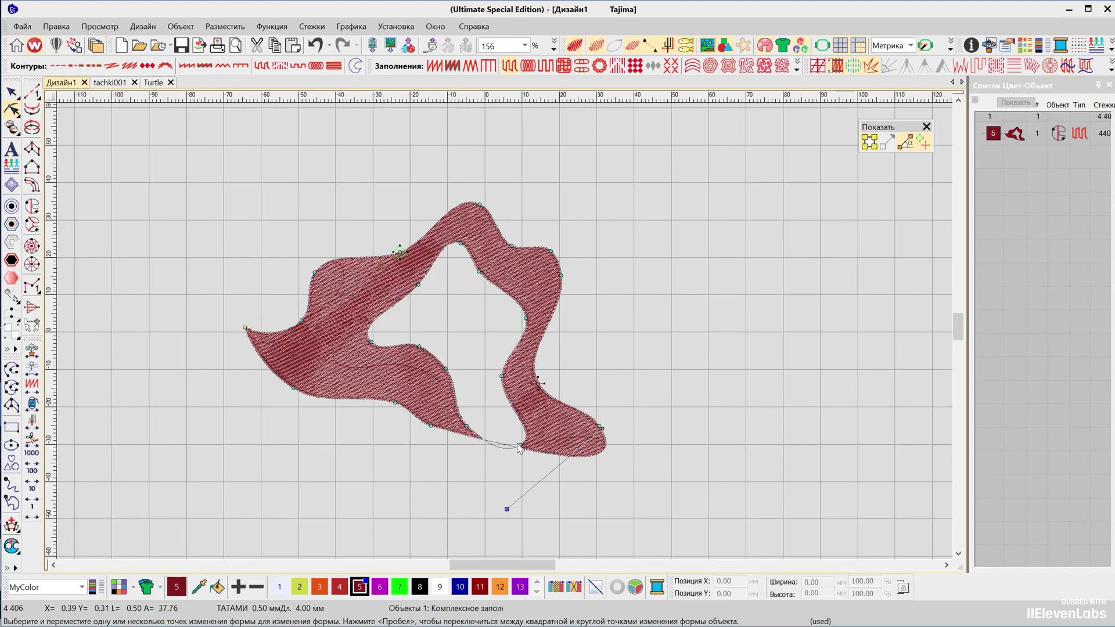
pyautogui.moveTo(520, 446); pyautogui.dragTo(510, 424)
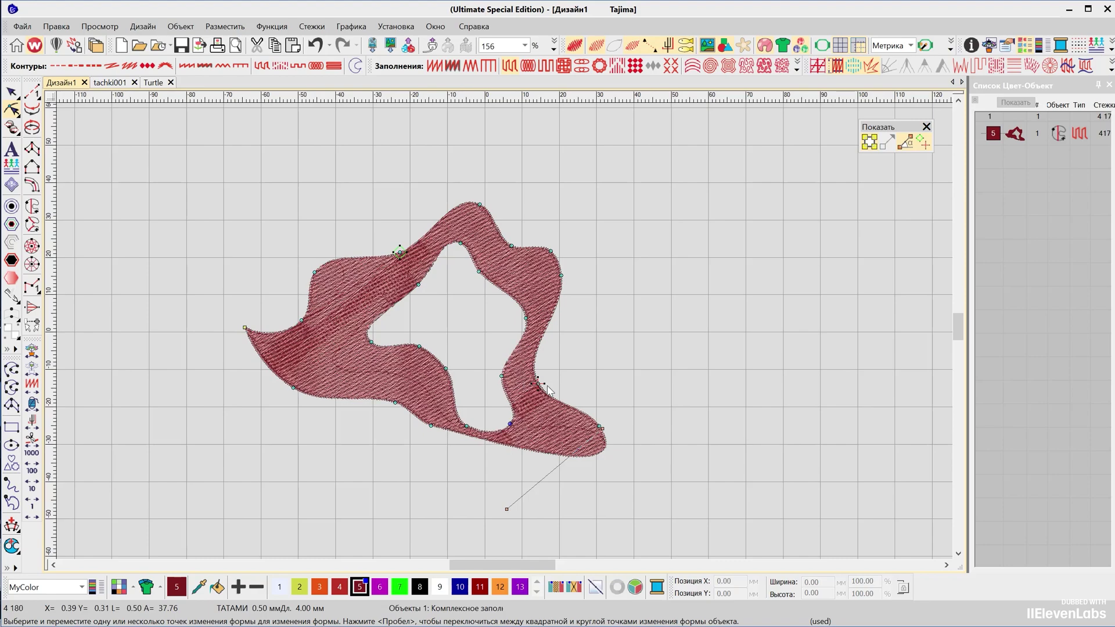
pyautogui.click(597, 253)
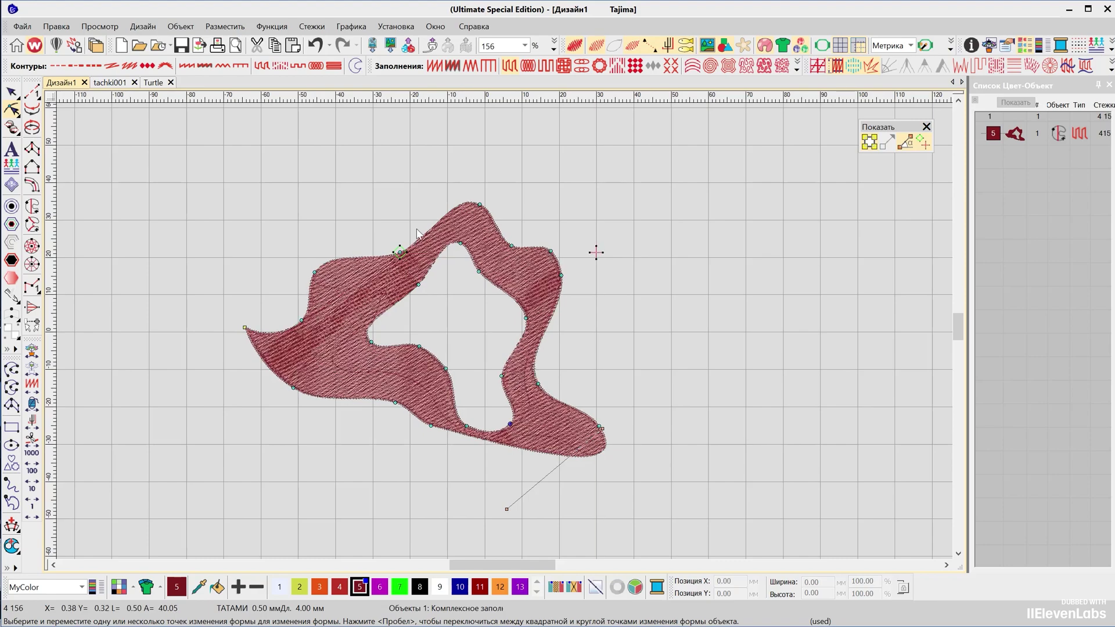
pyautogui.click(226, 311)
# Step: Delete the reshaped fill with the hole from the design
pyautogui.press('Escape')
pyautogui.press('Delete')
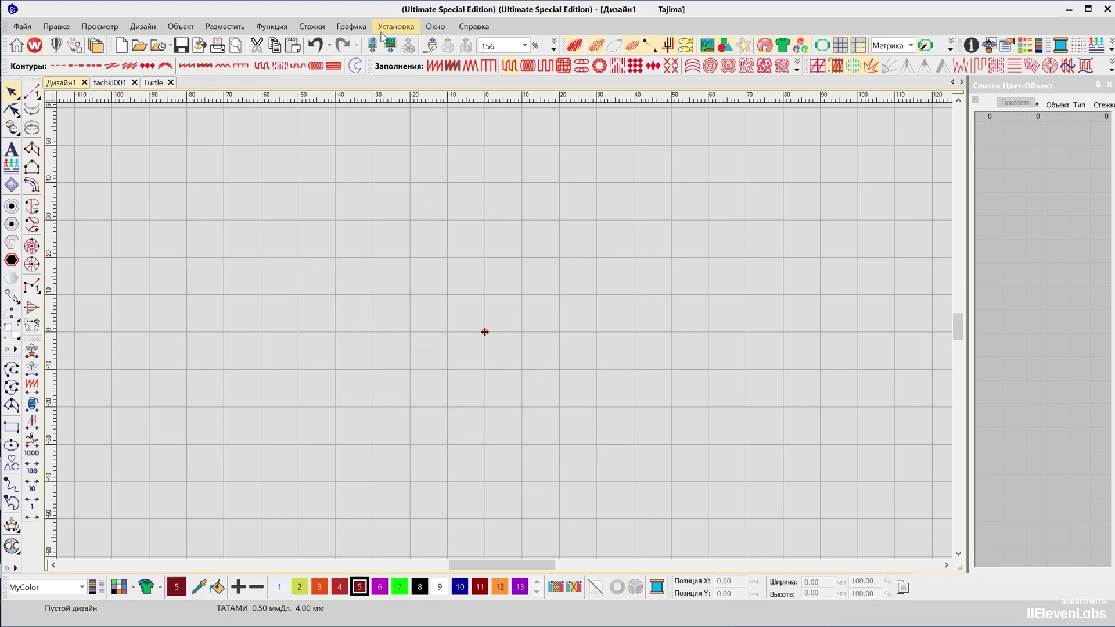
# Step: Examine the nearest connection option (Ближайшее соединение) in the general program settings
pyautogui.click(389, 27)
pyautogui.click(398, 42)
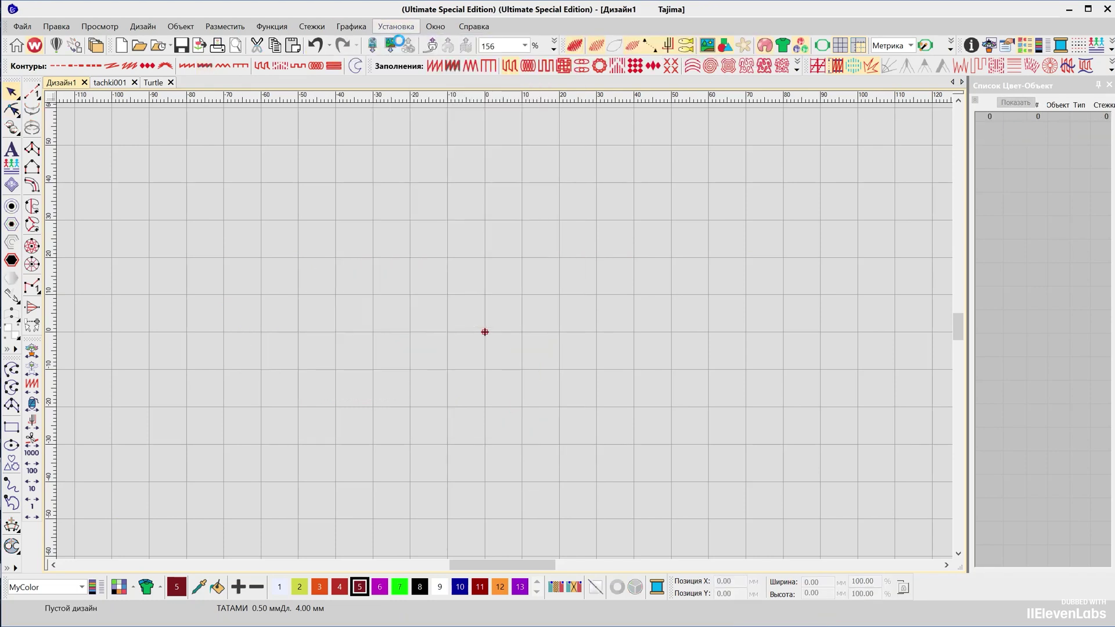
pyautogui.moveTo(668, 143); pyautogui.dragTo(512, 95)
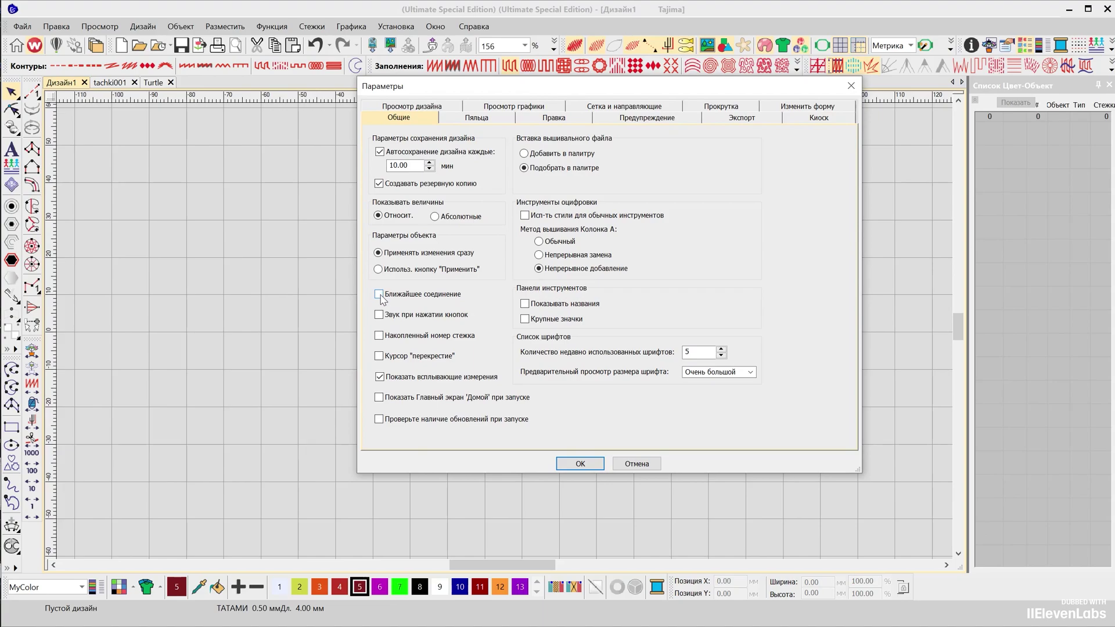
pyautogui.click(576, 464)
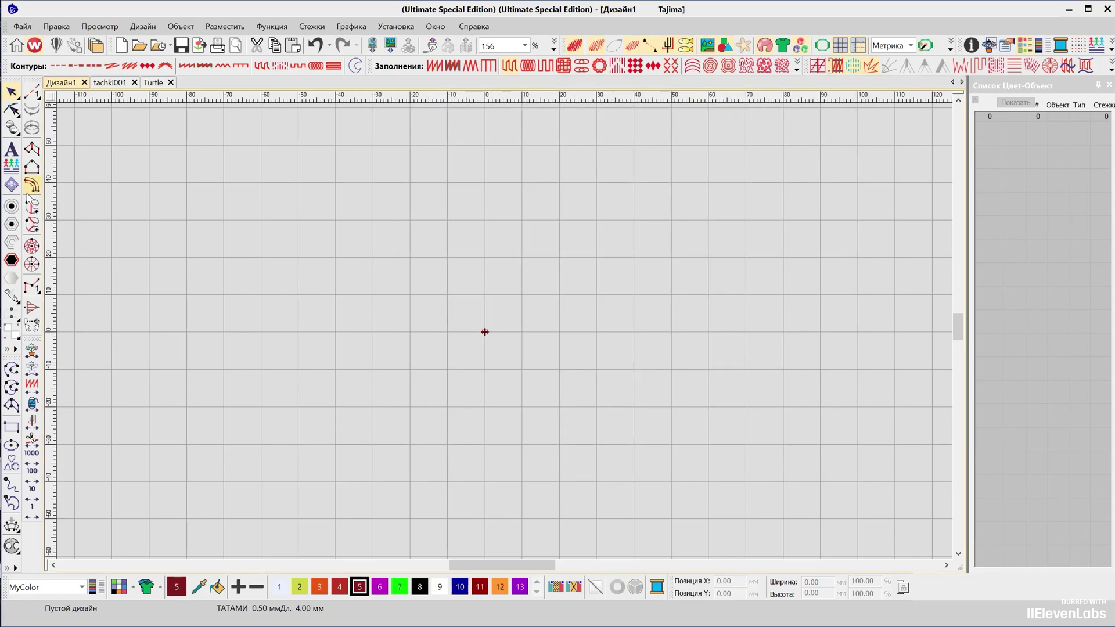
# Step: Draw a closed Complex Fill contour of curve points around the origin, about 55 mm wide and 58 mm tall
pyautogui.click(27, 211)
pyautogui.click(389, 257)
pyautogui.click(437, 246)
pyautogui.click(469, 284)
pyautogui.click(517, 271)
pyautogui.click(574, 340)
pyautogui.click(513, 396)
pyautogui.click(501, 451)
pyautogui.click(408, 385)
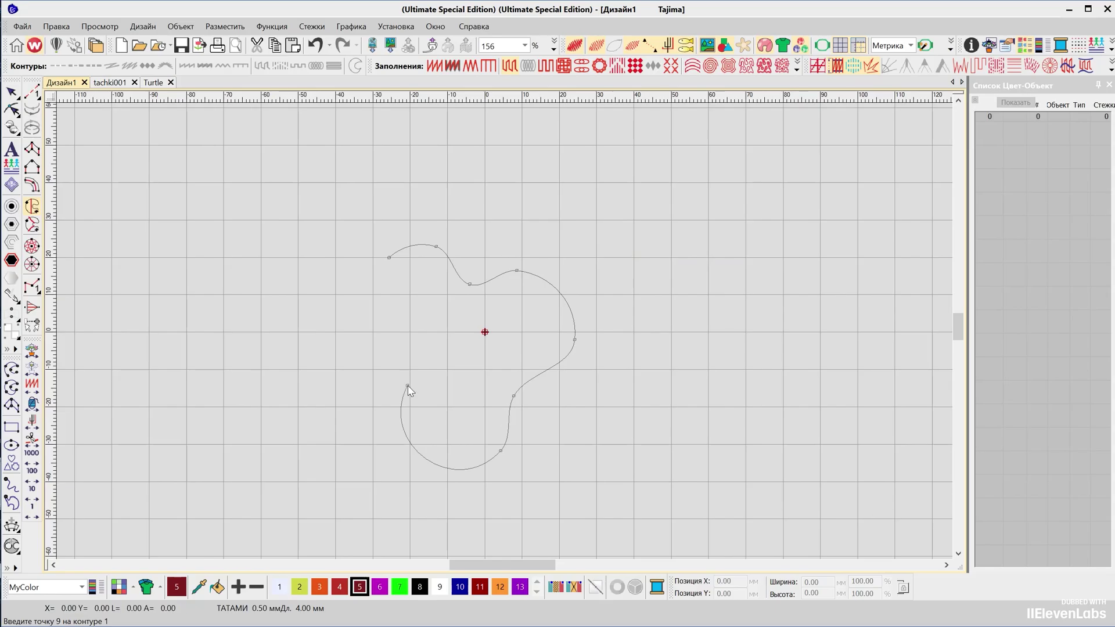
pyautogui.press('Return')
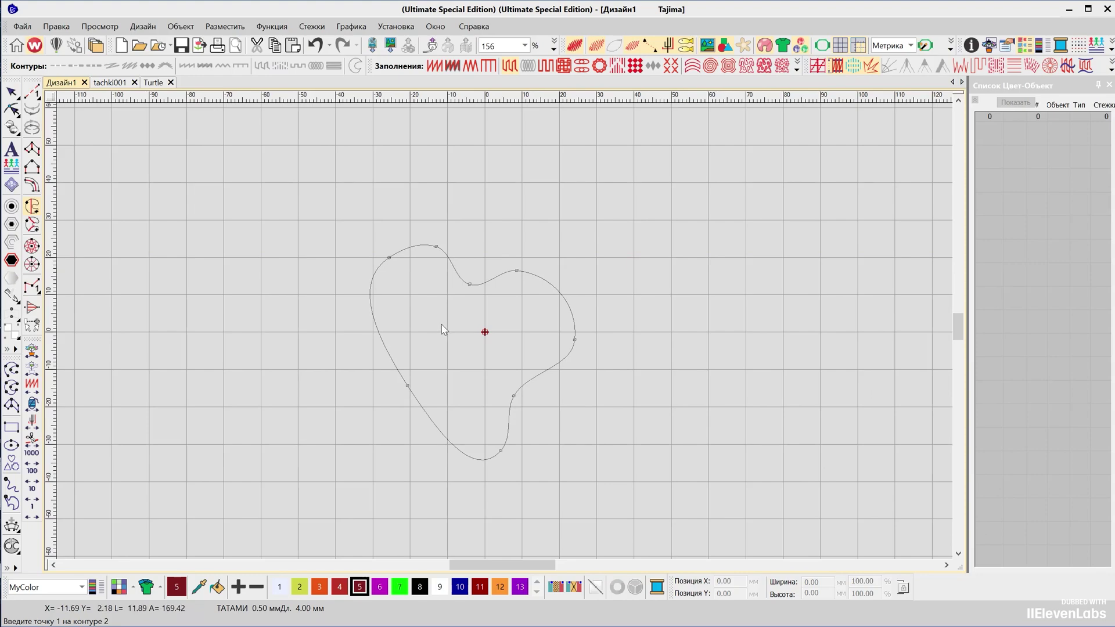
# Step: Generate the fill without holes, with the entry point at the left, the exit point at the right, and a stitch angle of about -59°
pyautogui.press('Return')
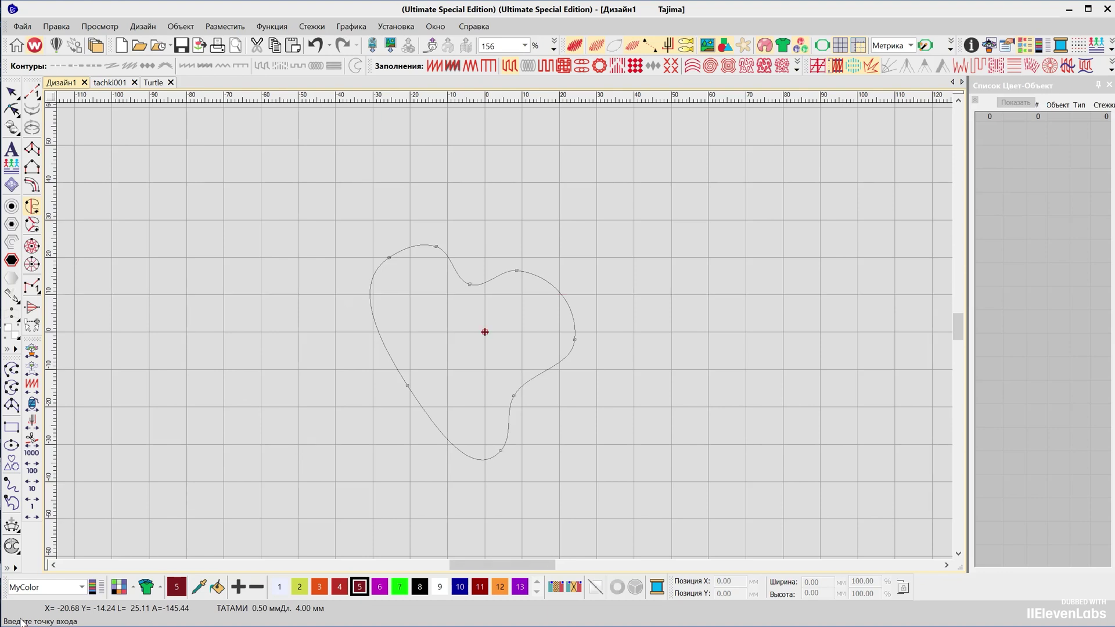
pyautogui.click(357, 279)
pyautogui.click(585, 311)
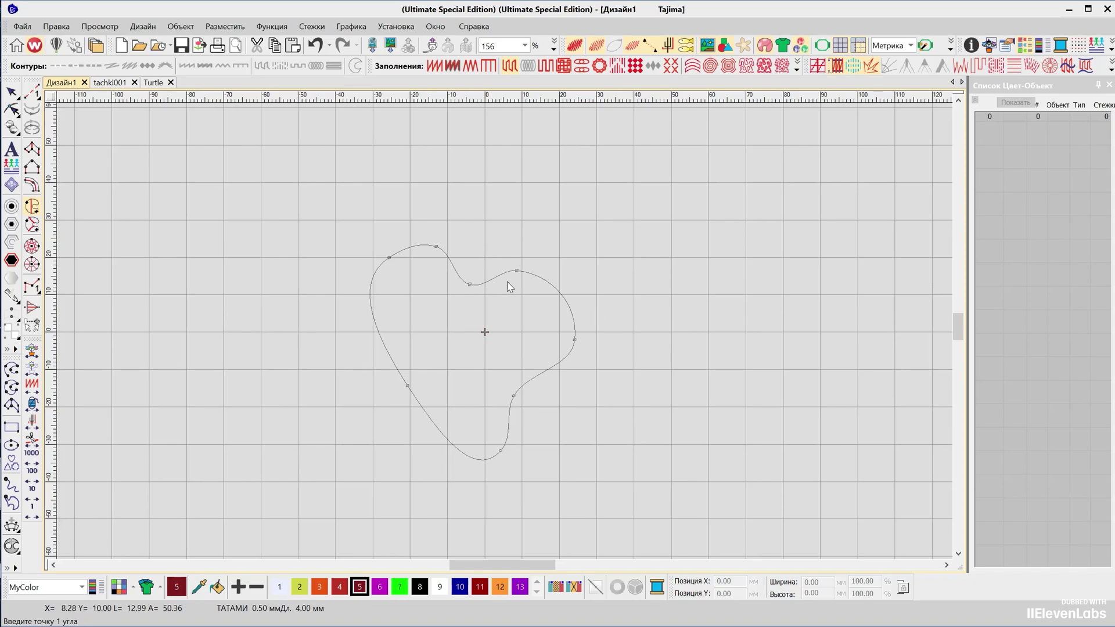
pyautogui.click(389, 228)
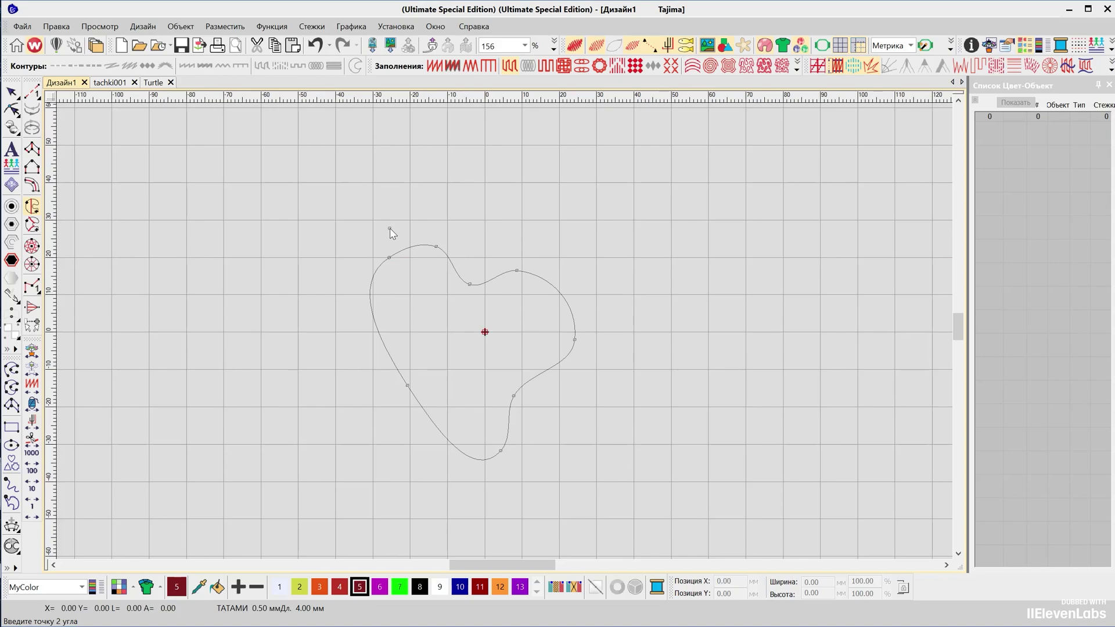
pyautogui.click(537, 473)
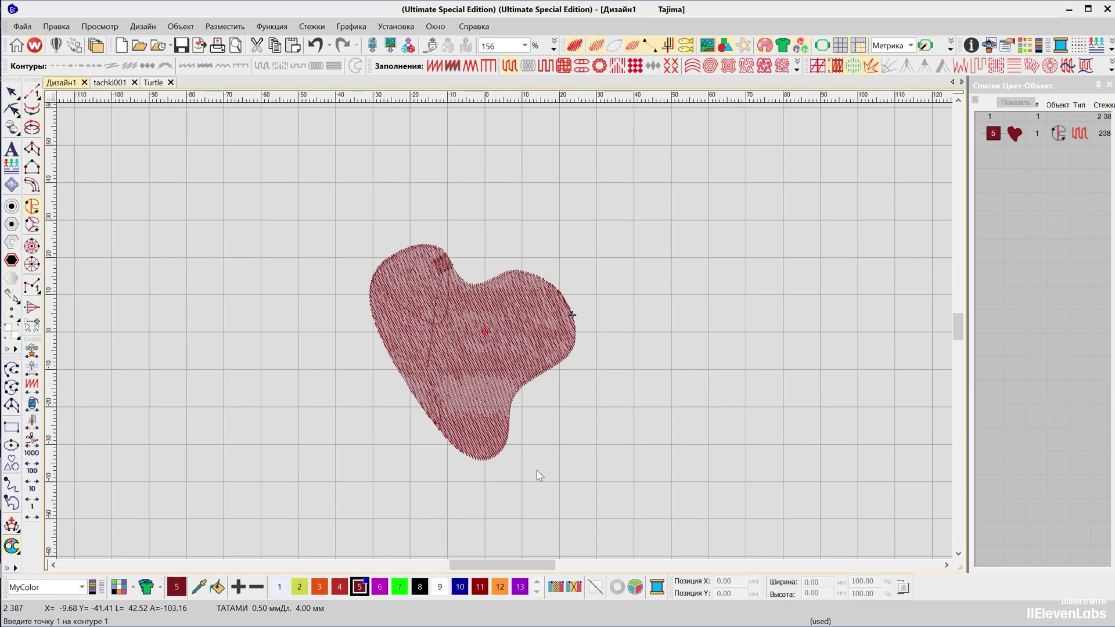
# Step: Reshape the fill by rotating its stitch angle line to rise toward the upper right and moving the entry point lower beside the left edge
pyautogui.press('h')
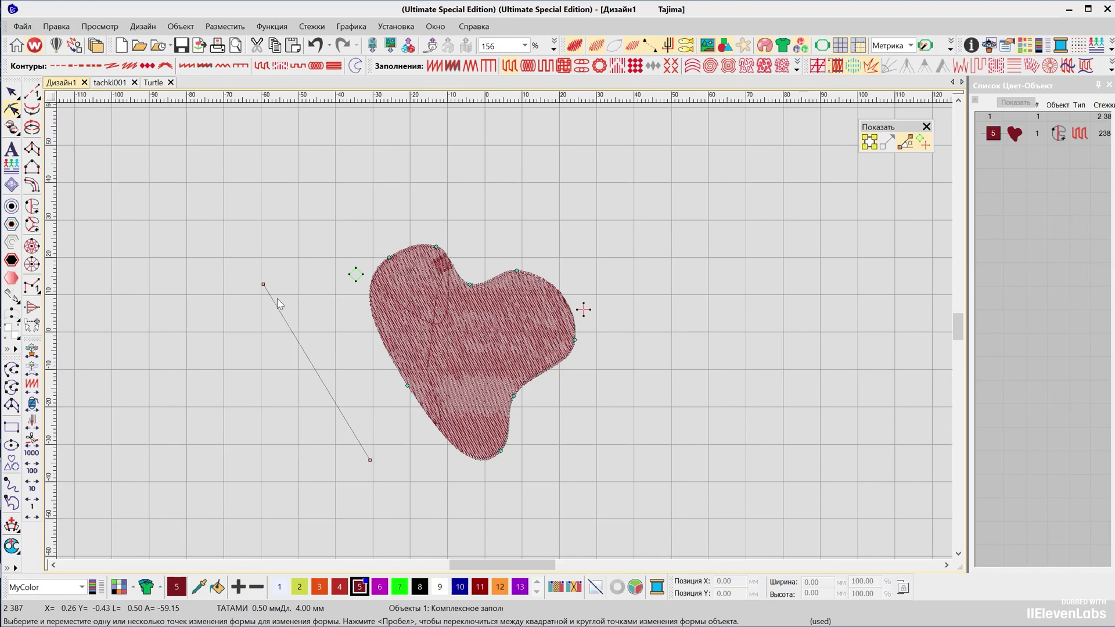
pyautogui.moveTo(263, 284); pyautogui.dragTo(503, 241)
pyautogui.moveTo(356, 274); pyautogui.dragTo(347, 347)
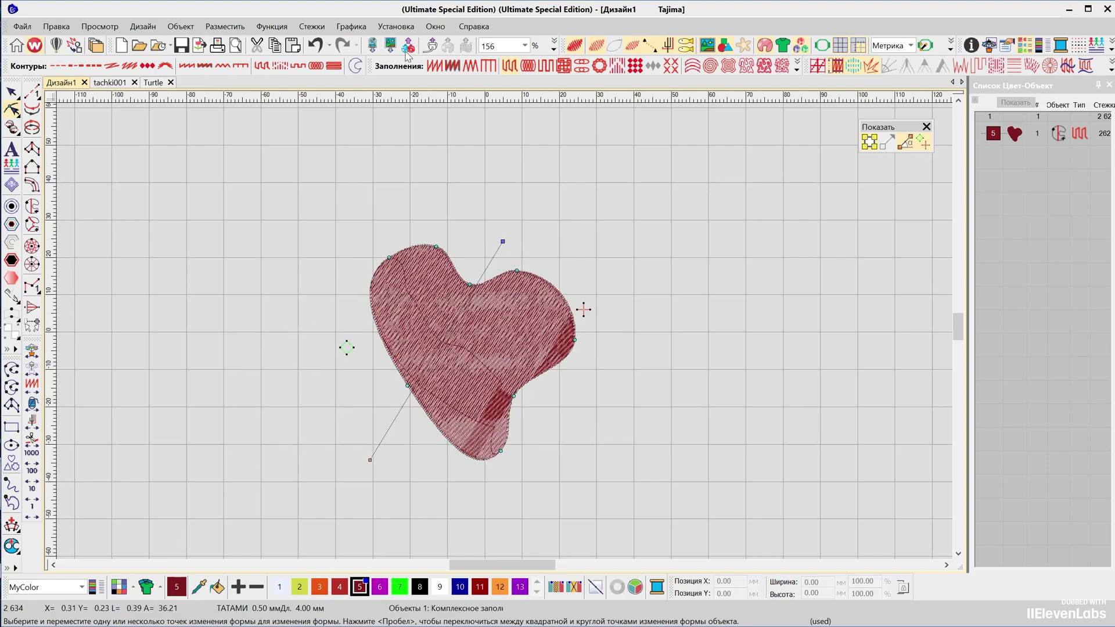
# Step: Recheck the nearest connection option (Ближайшее соединение) in the general settings for its effect on entry and exit points
pyautogui.click(409, 29)
pyautogui.click(418, 41)
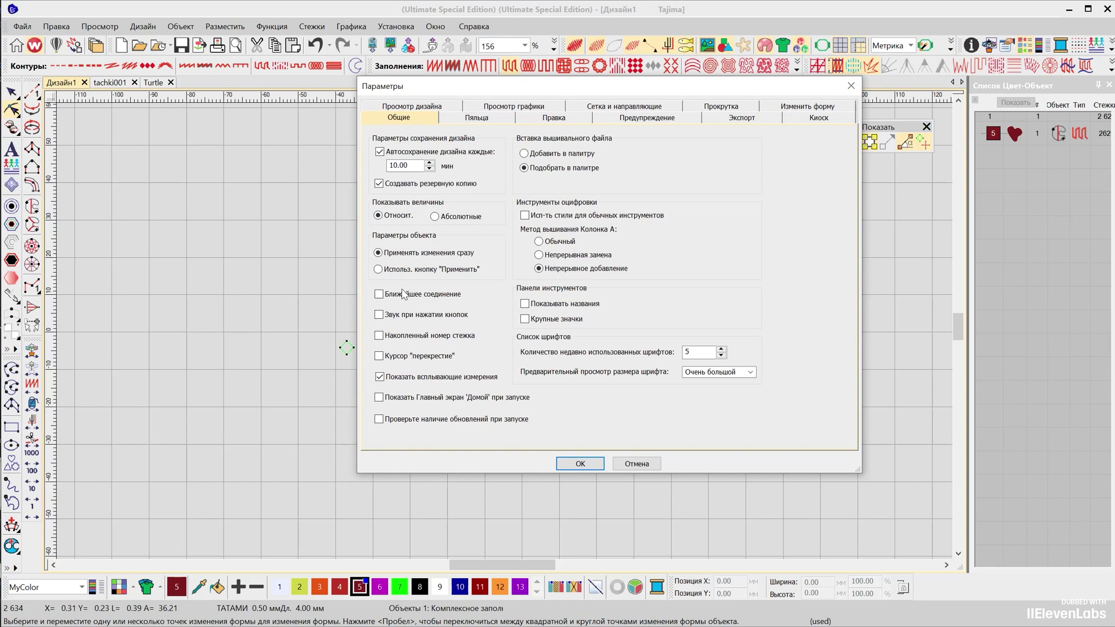
pyautogui.click(580, 465)
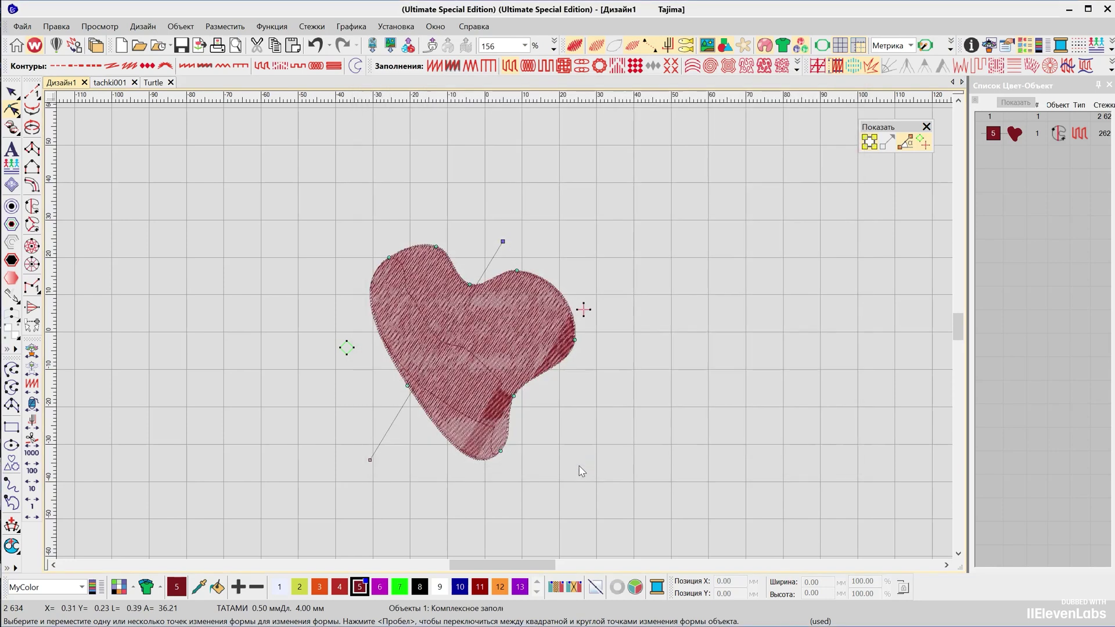
# Step: Delete the heart-like curved fill from the design
pyautogui.click(11, 95)
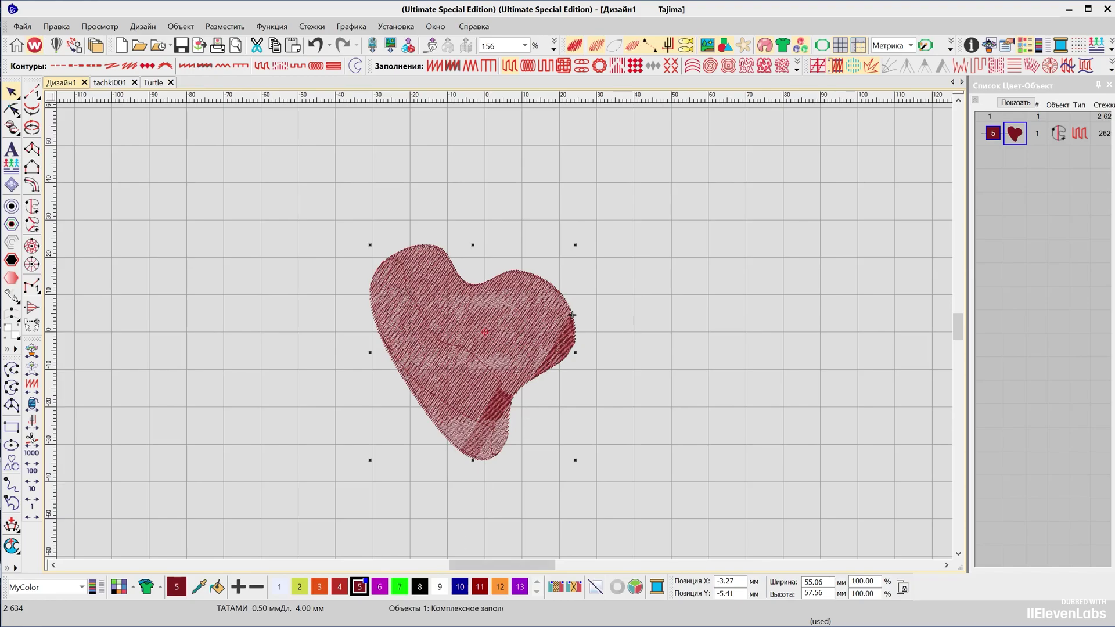
pyautogui.press('Delete')
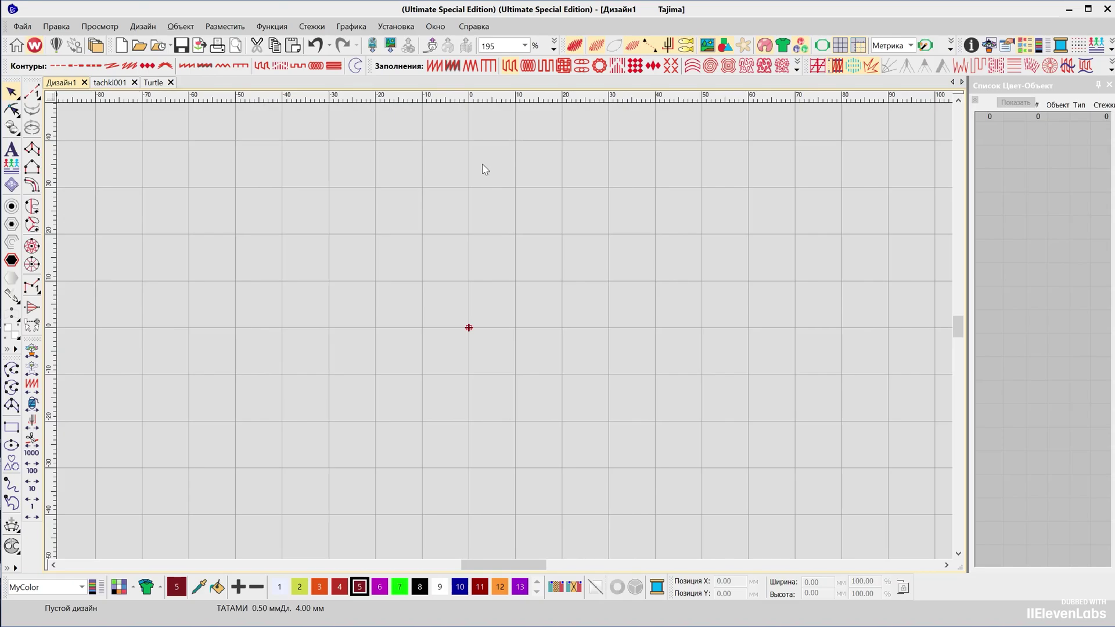
# Step: Try to digitize a four-lobed Complex Turning fill of curve points, about 60 mm across, centred on the origin, and discard it
pyautogui.click(31, 225)
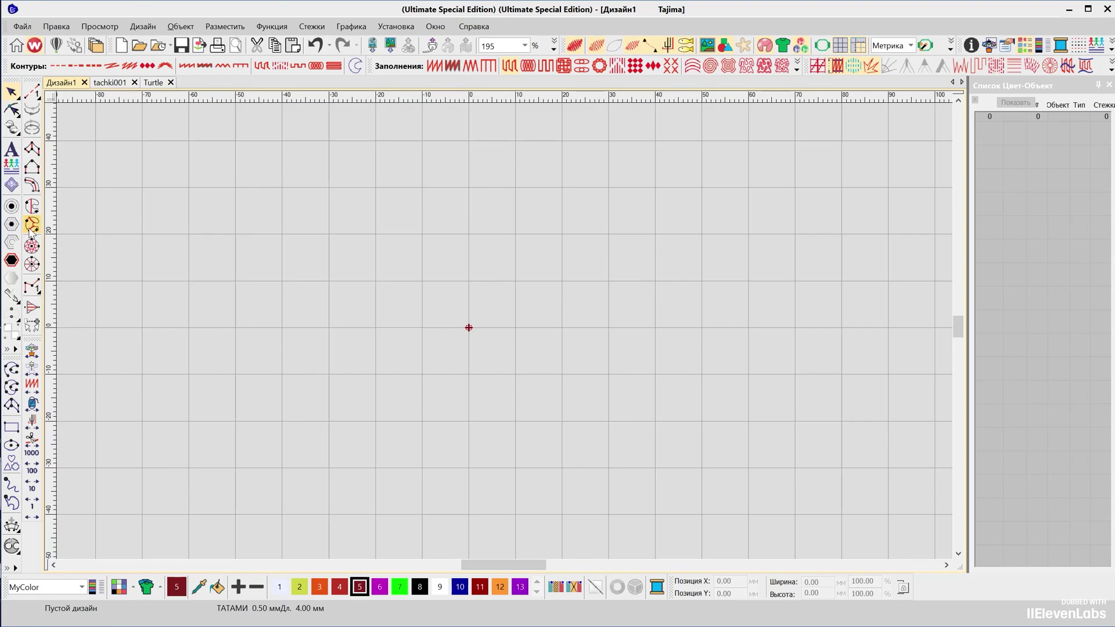
pyautogui.click(422, 281)
pyautogui.click(469, 187)
pyautogui.click(515, 282)
pyautogui.click(609, 328)
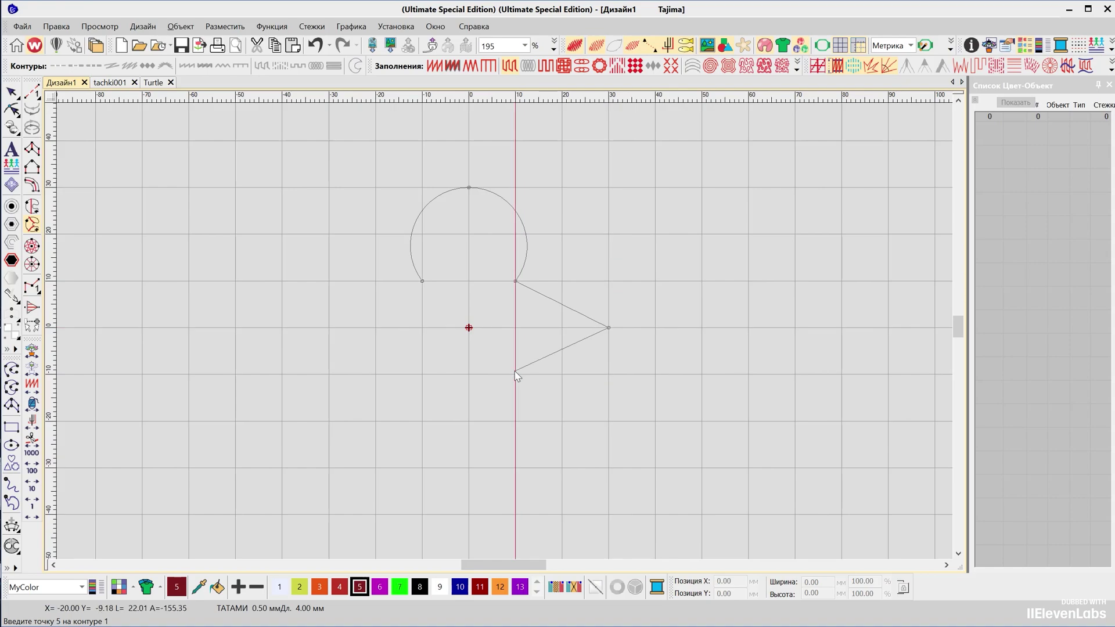
pyautogui.click(515, 375)
pyautogui.click(468, 467)
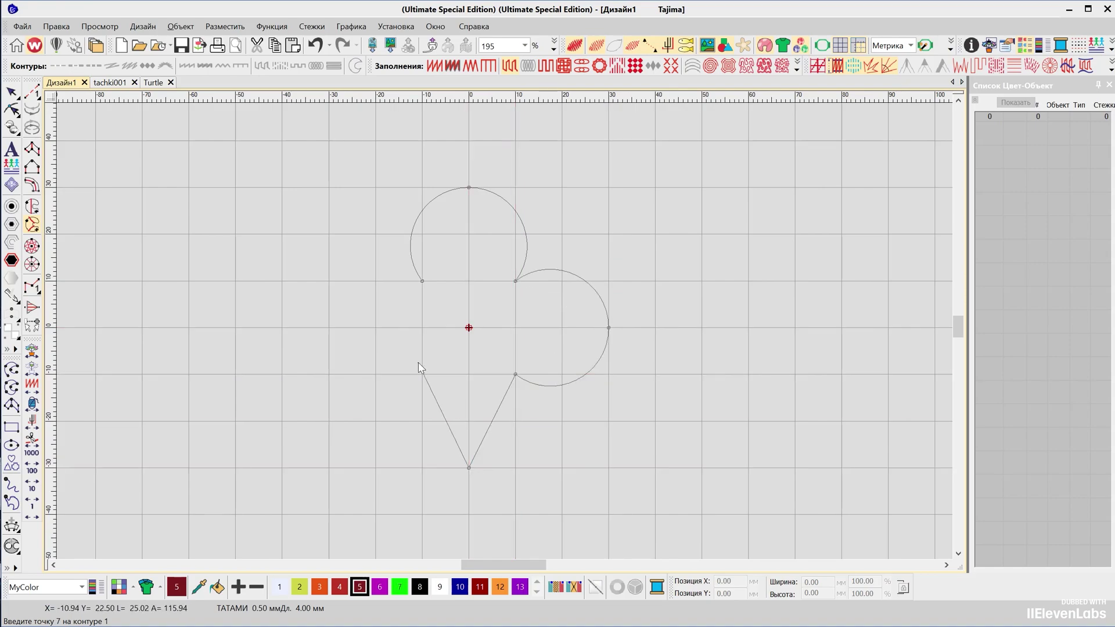
pyautogui.click(422, 374)
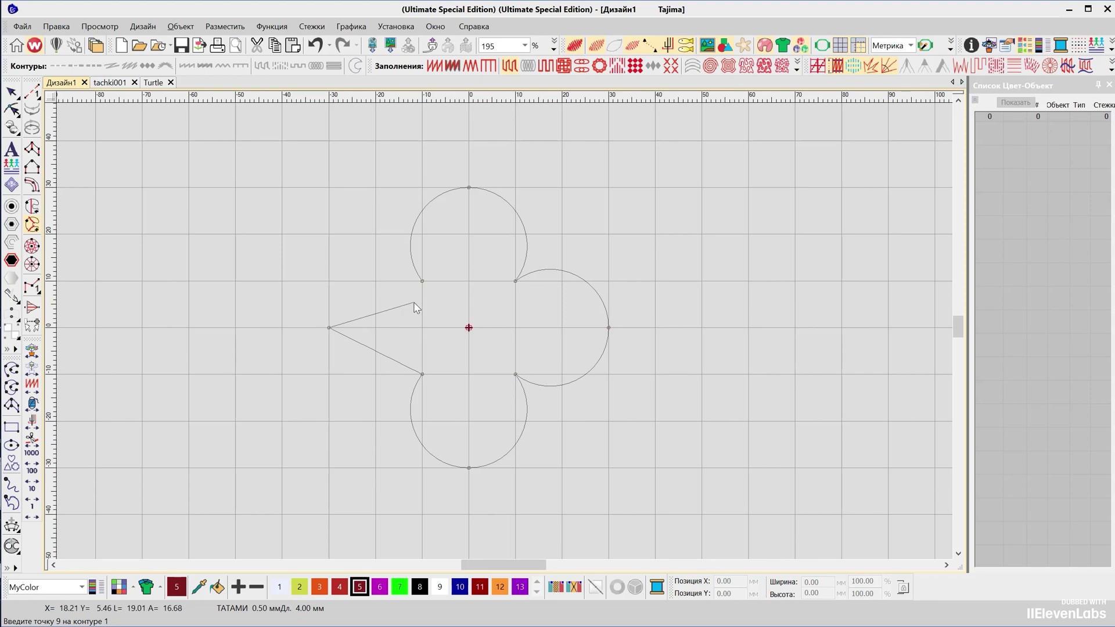
pyautogui.press('Return')
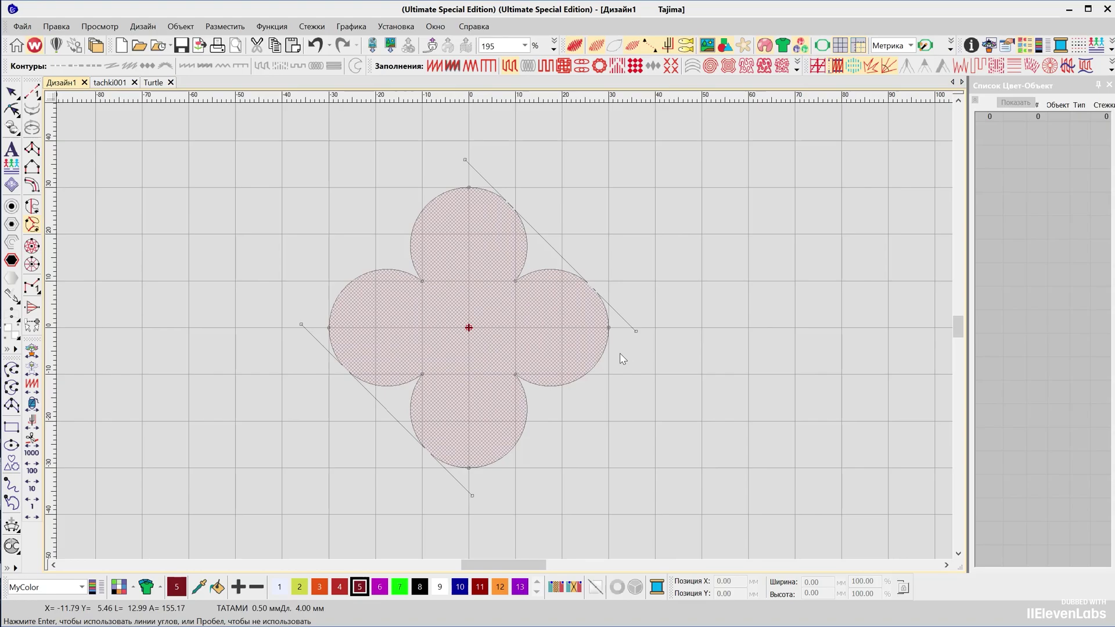
pyautogui.press('Return')
pyautogui.hotkey('ctrl', 'z')
# Step: Draw a closed four-pointed star contour of corner points for a Complex Turning fill, about 60 mm across and centred on the origin
pyautogui.click(422, 281)
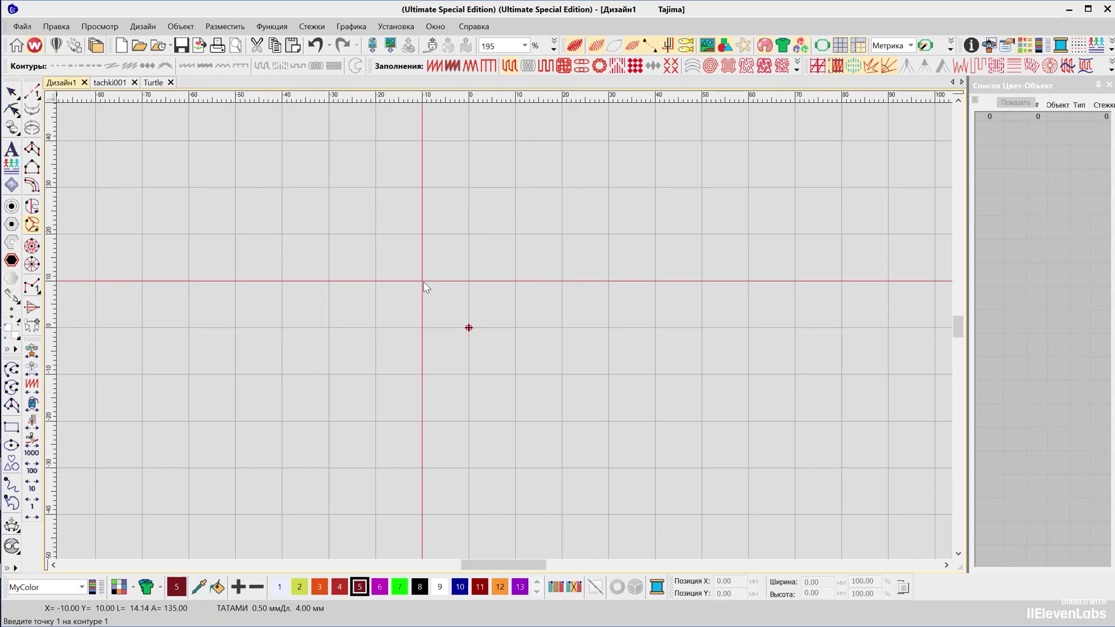
pyautogui.click(469, 187)
pyautogui.click(515, 281)
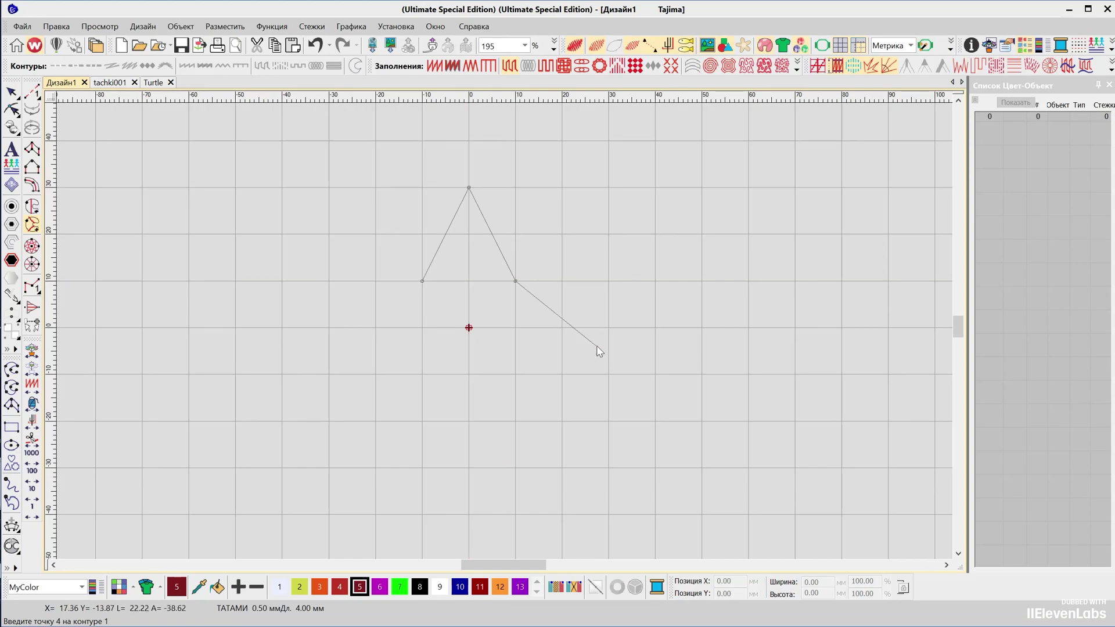
pyautogui.click(608, 327)
pyautogui.click(516, 374)
pyautogui.click(469, 468)
pyautogui.click(422, 374)
pyautogui.click(326, 327)
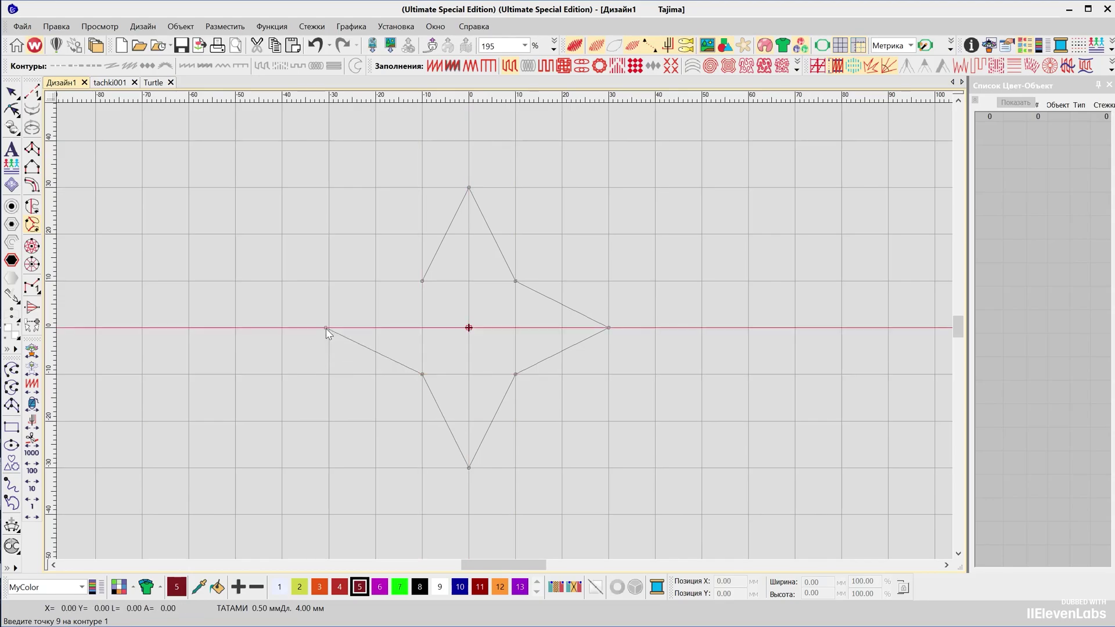
pyautogui.press('Return')
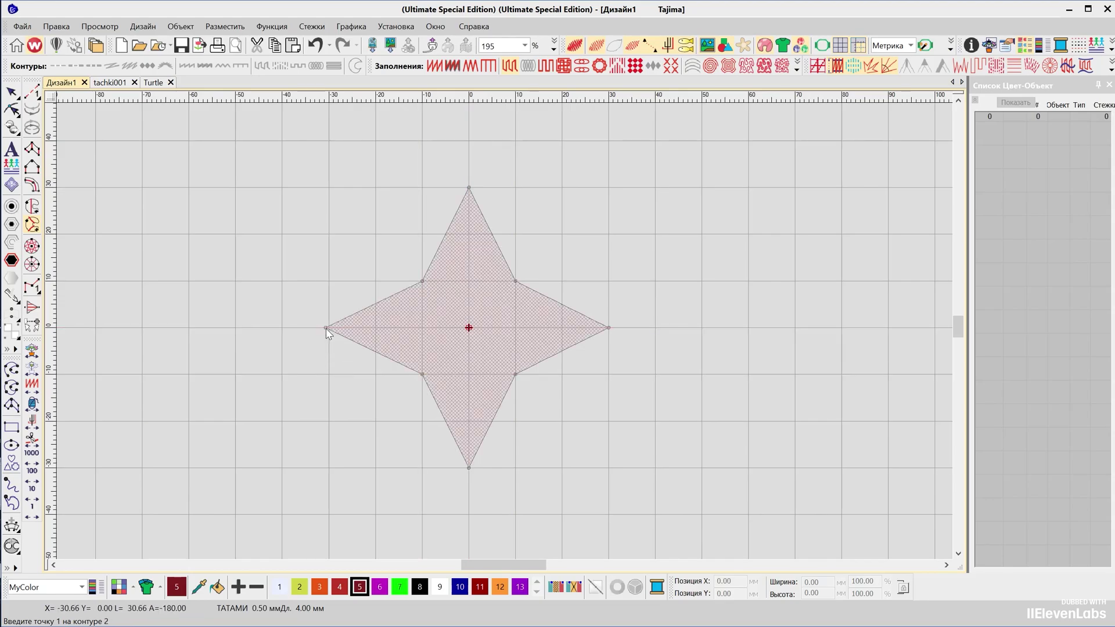
# Step: Draw a diamond-shaped inner contour about 10 mm across at the star's centre, as a hole
pyautogui.click(468, 307)
pyautogui.click(496, 328)
pyautogui.click(469, 348)
pyautogui.click(446, 327)
pyautogui.press('Return')
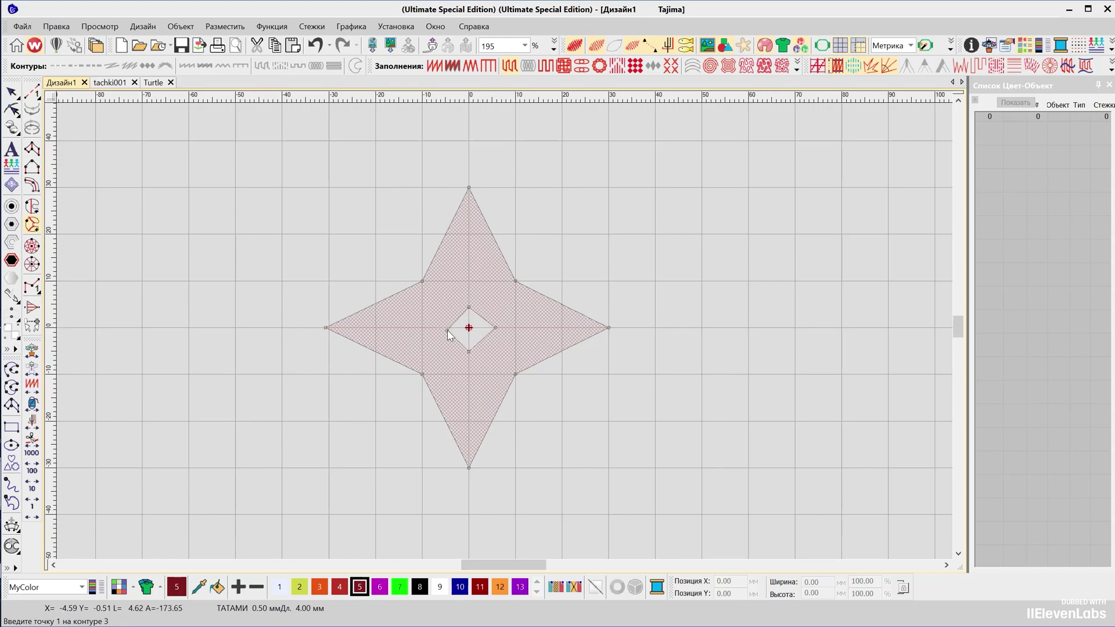
# Step: Generate the star fill with the exit point beyond its right tip and stitch angle lines from the hole to the top, right and bottom tips
pyautogui.press('Return')
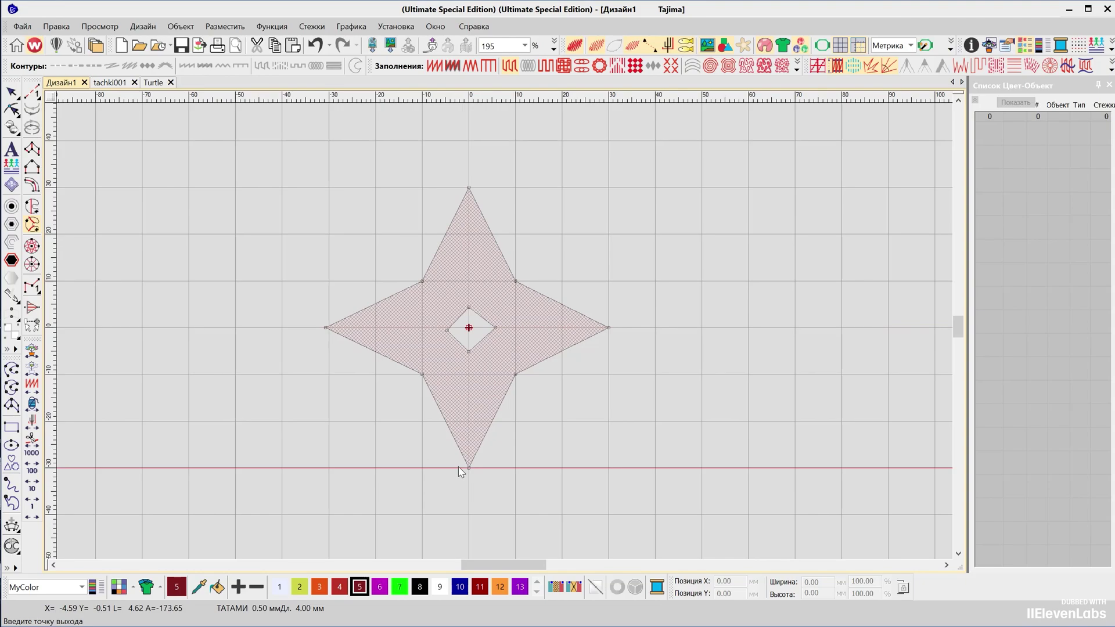
pyautogui.click(631, 328)
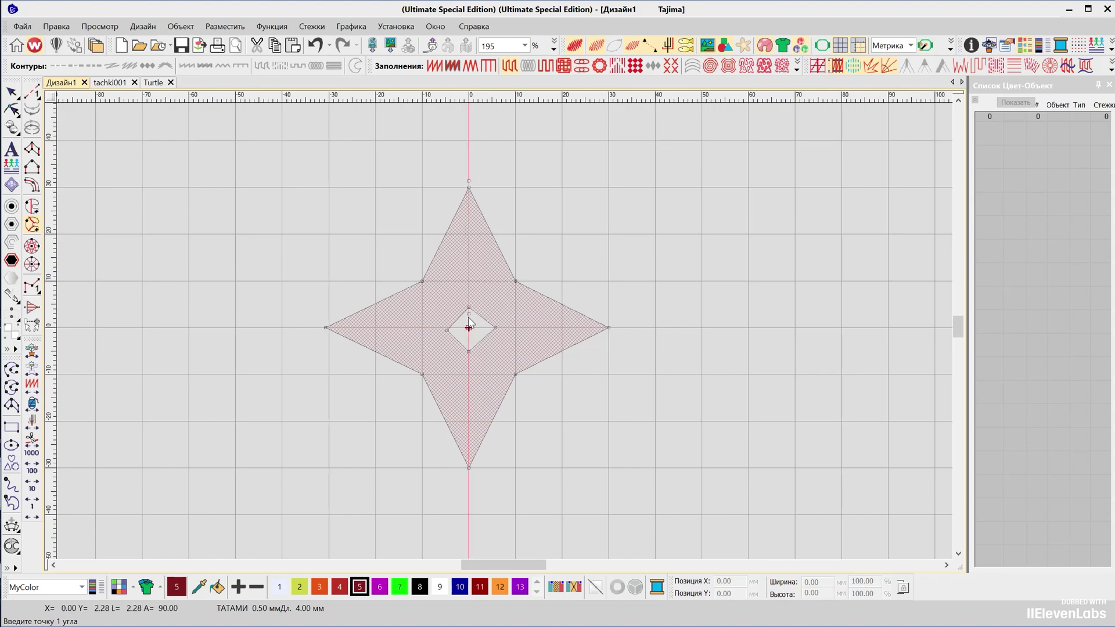
pyautogui.click(627, 327)
pyautogui.click(469, 472)
pyautogui.press('Return')
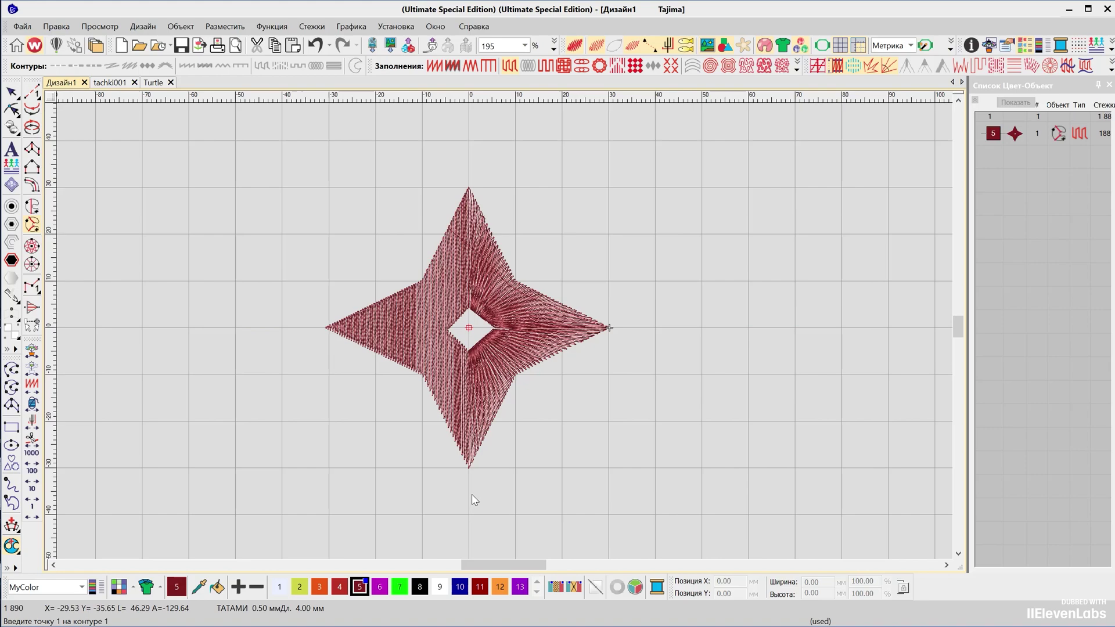
# Step: Add a stitch angle line to the star's left arm, running from beyond the left tip to the hole's left corner
pyautogui.press('Return')
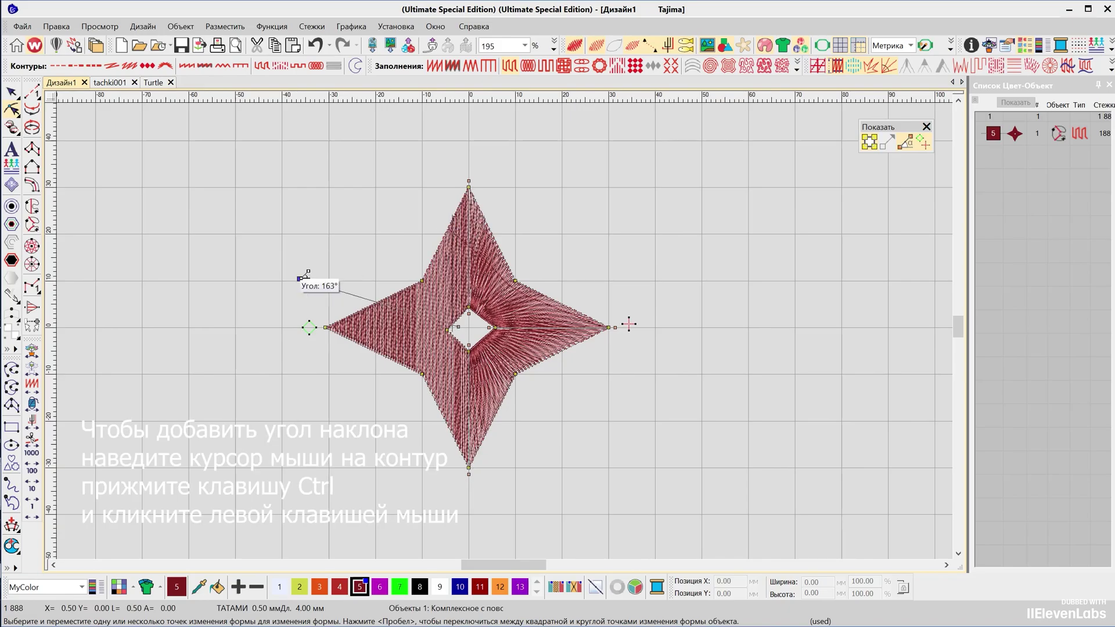
pyautogui.click(287, 327)
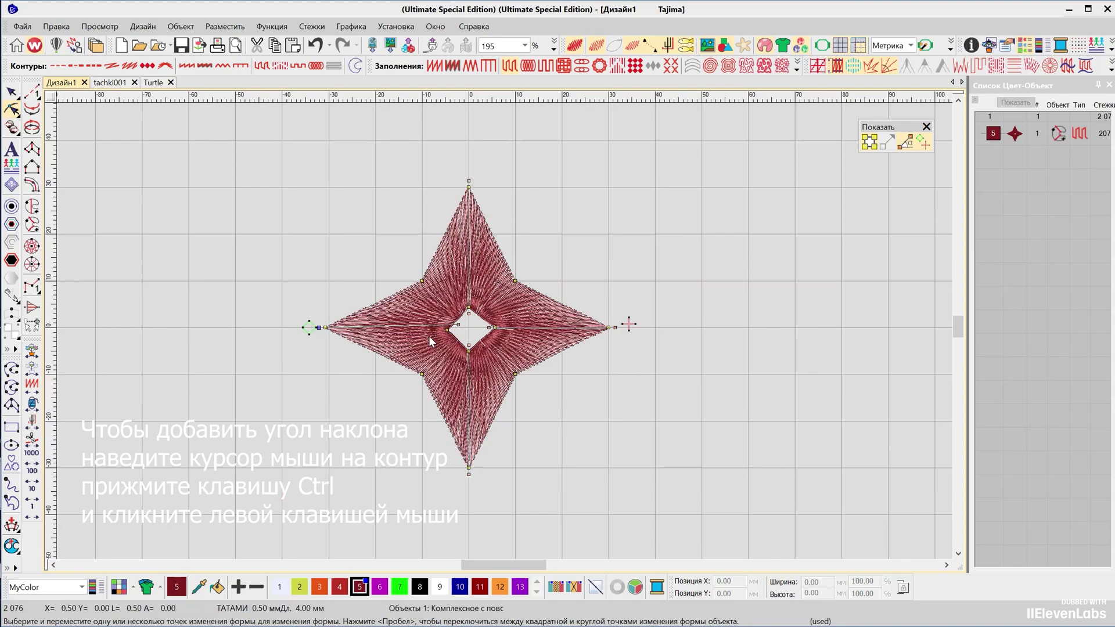
pyautogui.keyDown('ctrl'); pyautogui.click(454, 330); pyautogui.keyUp('ctrl')
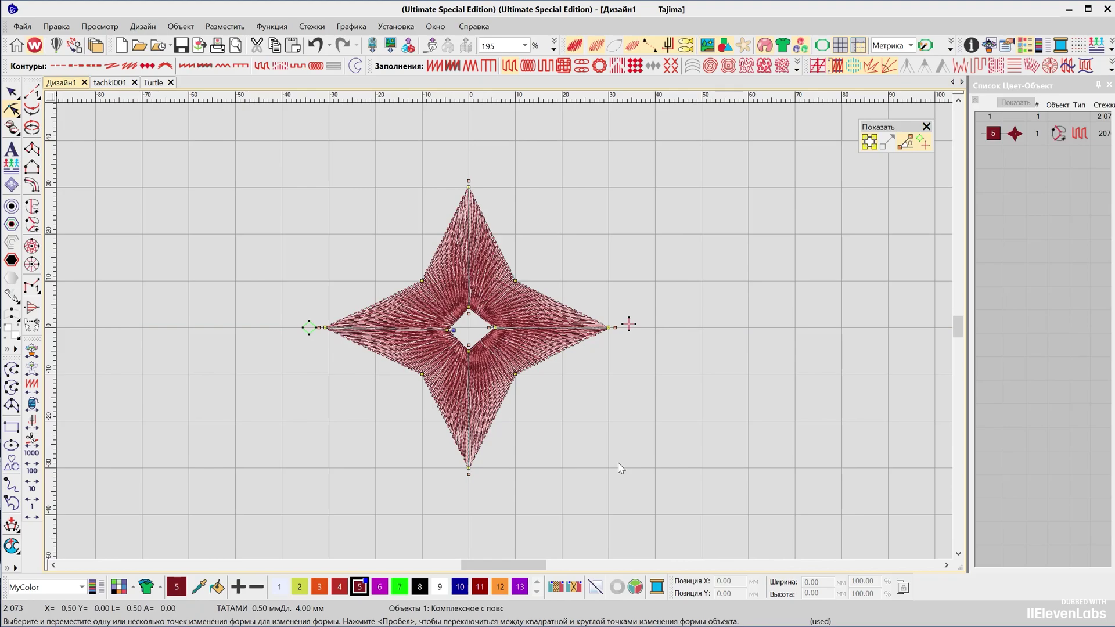
# Step: Reshape the star by moving the four concave corners between its arms inward toward the central hole
pyautogui.moveTo(418, 285); pyautogui.dragTo(440, 312)
pyautogui.moveTo(515, 282); pyautogui.dragTo(490, 309)
pyautogui.moveTo(515, 373); pyautogui.dragTo(487, 349)
pyautogui.moveTo(422, 374); pyautogui.dragTo(487, 328)
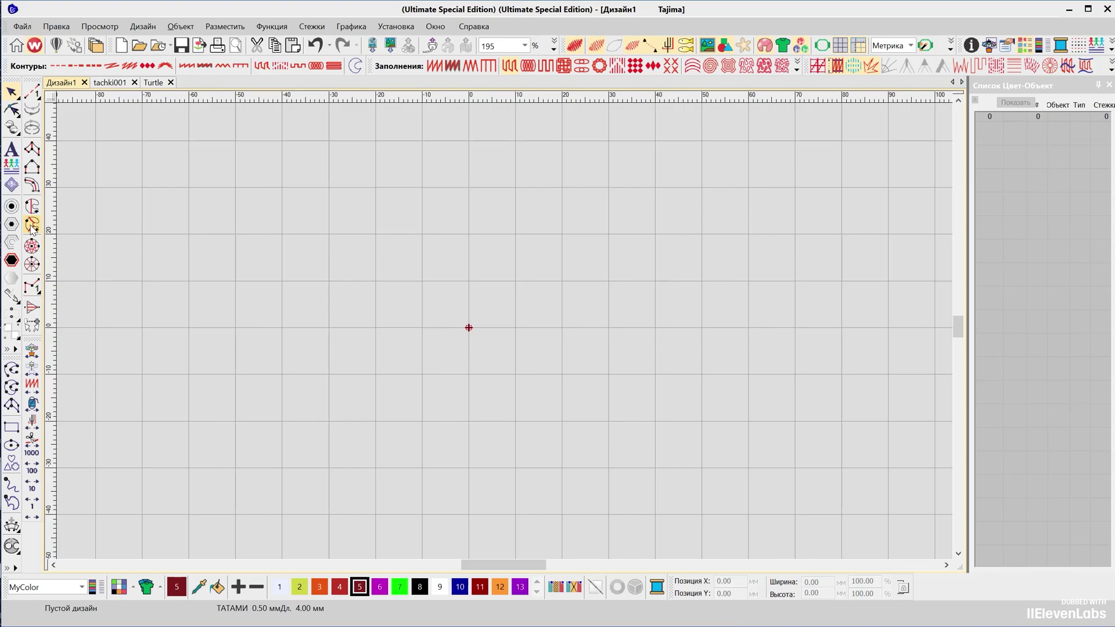
# Step: Digitize an irregular closed Complex Turning contour of nine curve points, about 51 mm wide and 55 mm high
pyautogui.click(32, 226)
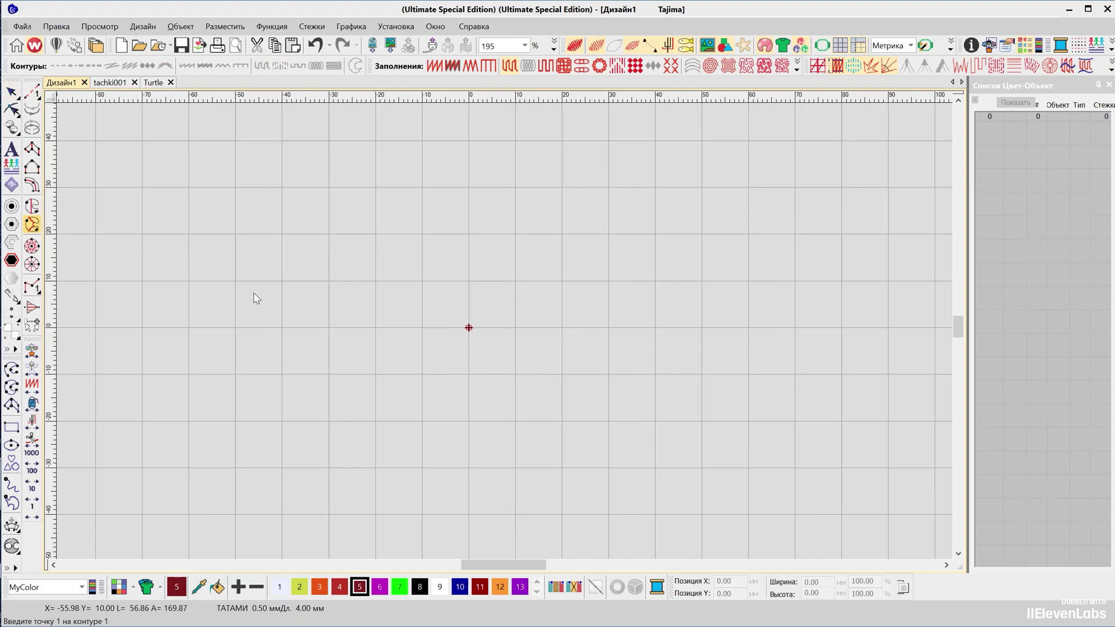
pyautogui.click(413, 303)
pyautogui.click(437, 269)
pyautogui.click(505, 286)
pyautogui.click(531, 219)
pyautogui.click(574, 281)
pyautogui.click(593, 352)
pyautogui.click(647, 388)
pyautogui.click(562, 475)
pyautogui.click(436, 393)
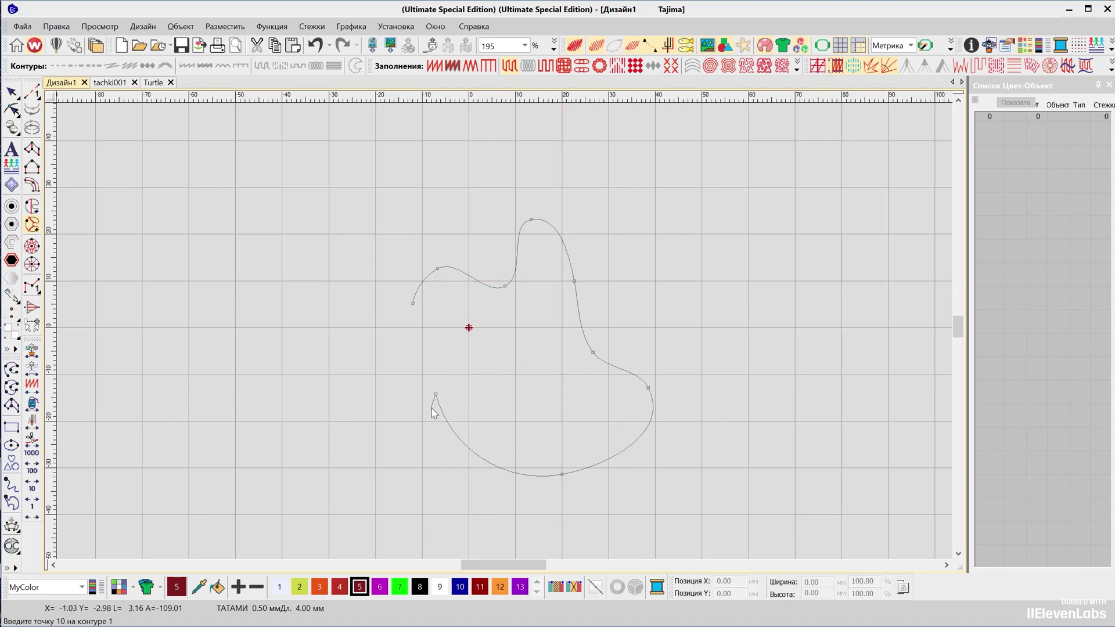
pyautogui.press('Return')
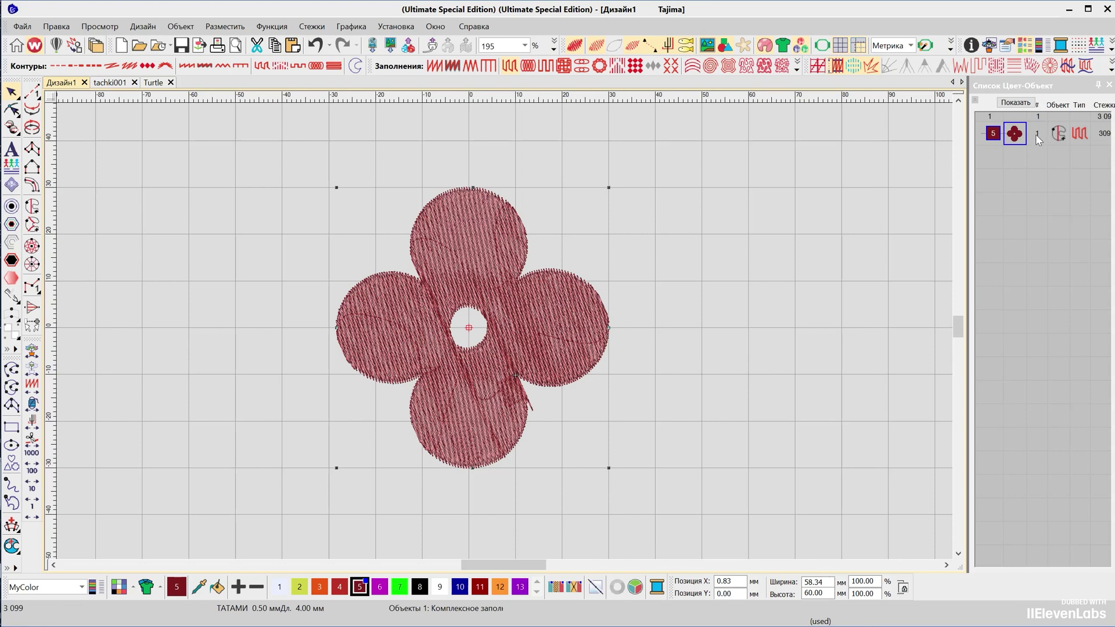
# Step: Convert the four-petal flower from Complex Fill to Complex Turning and define its stitch angle
pyautogui.click(531, 326)
pyautogui.click(30, 227)
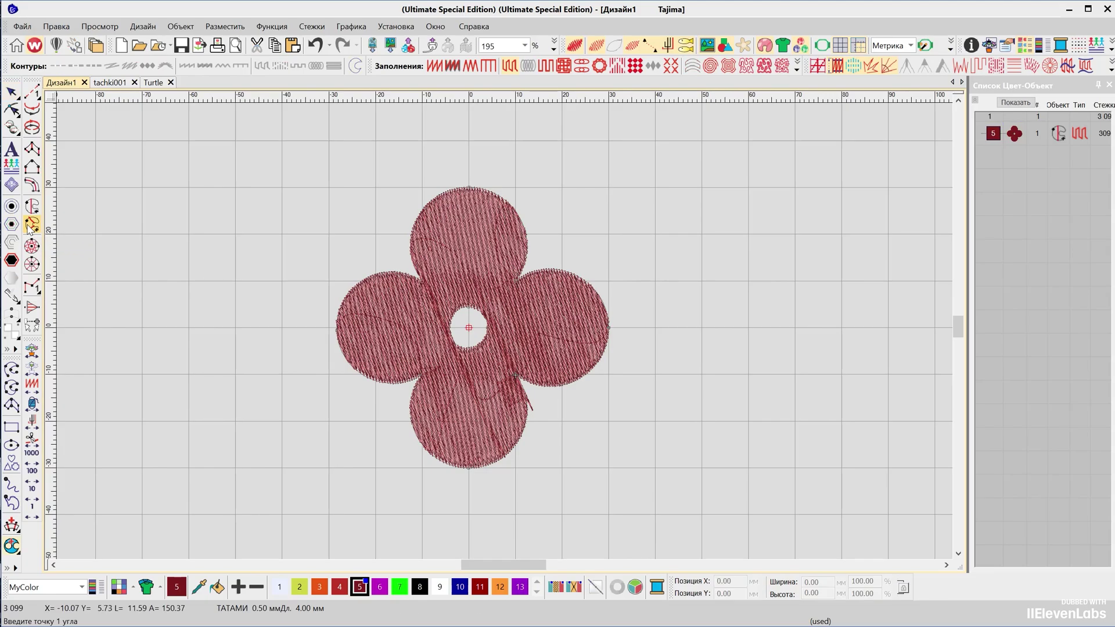
pyautogui.click(515, 376)
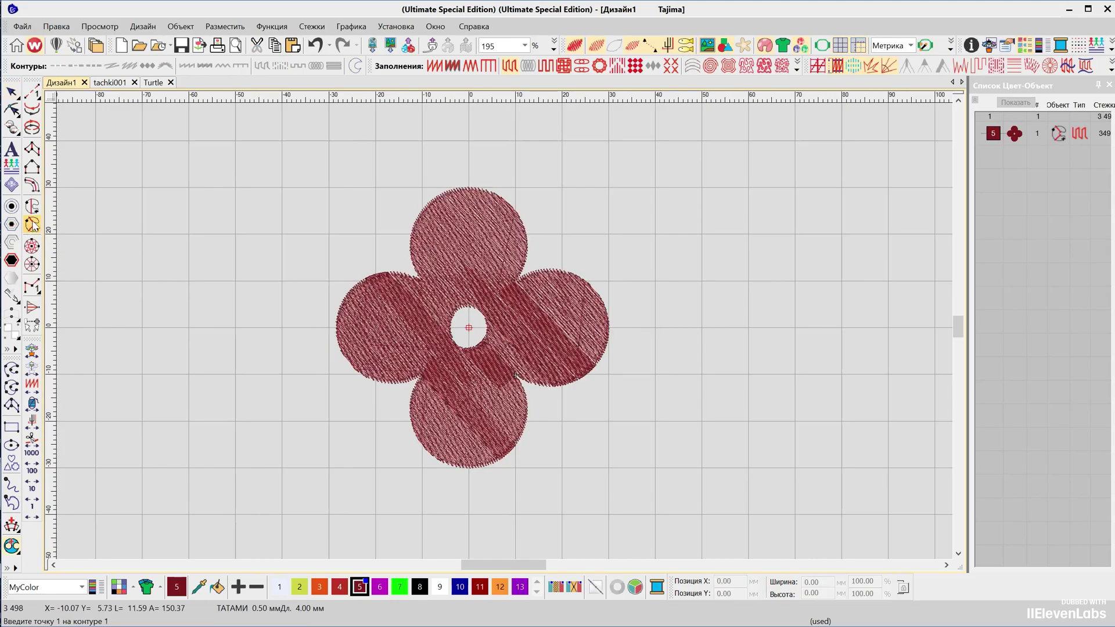
# Step: Convert the four-petal flower from Complex Turning back to Complex Fill
pyautogui.click(417, 308)
pyautogui.click(337, 305)
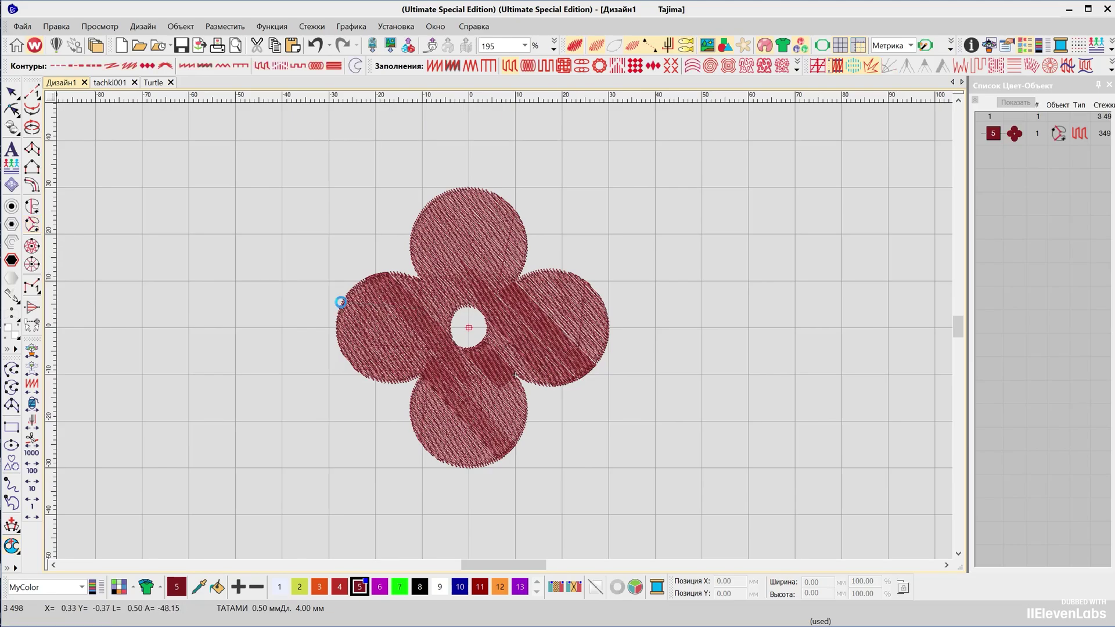
pyautogui.click(34, 210)
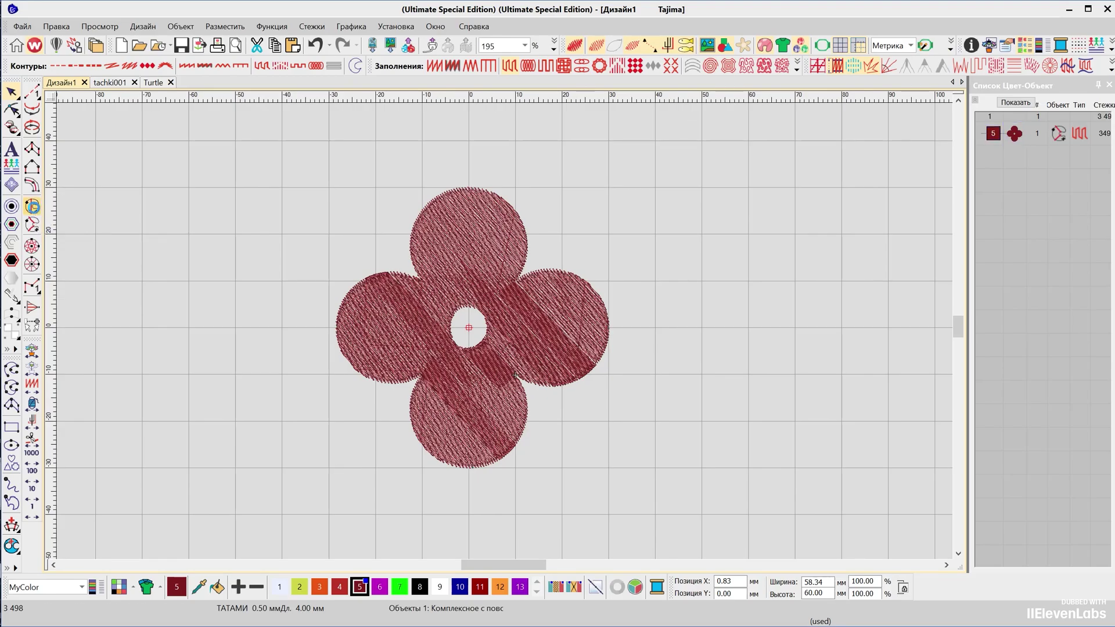
pyautogui.click(34, 210)
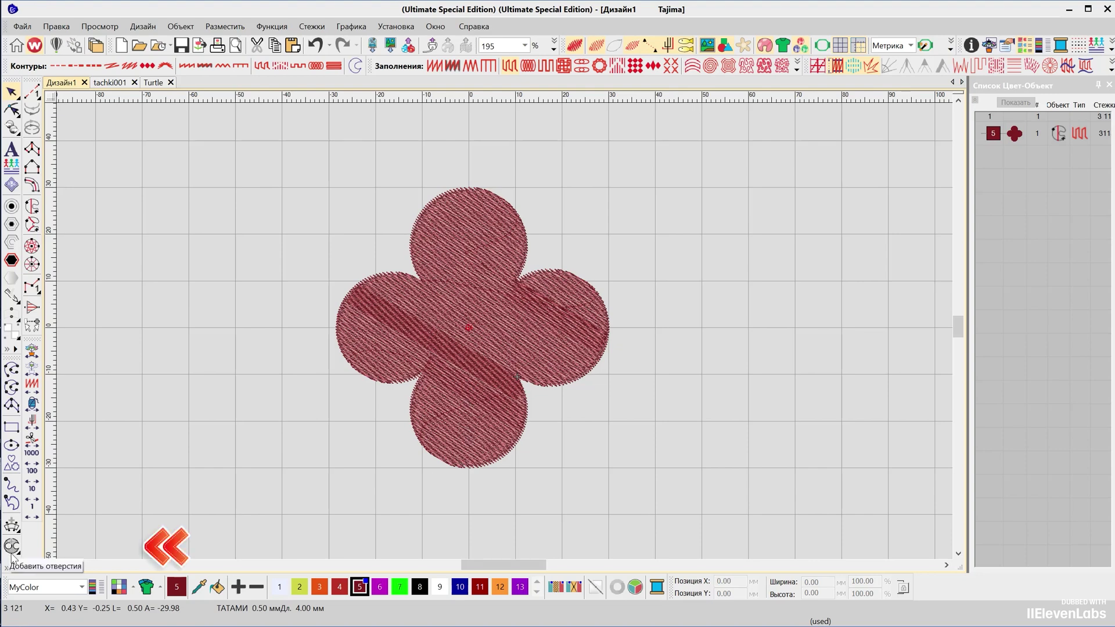
# Step: Start adding holes to the flower fill and draw a closed three-point hole in the top petal
pyautogui.click(383, 328)
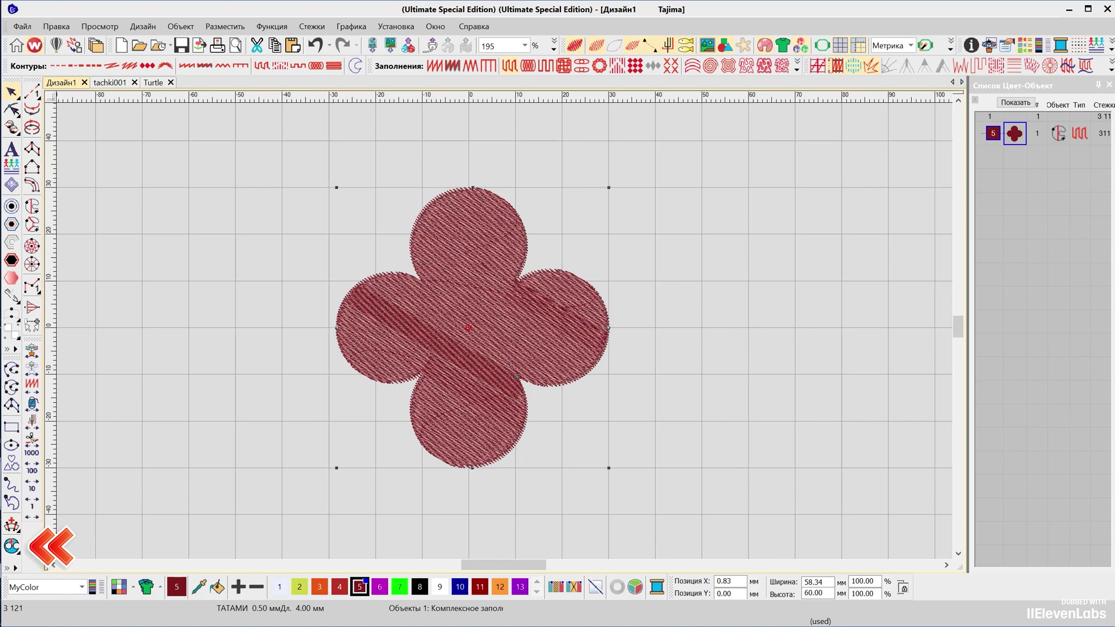
pyautogui.click(17, 554)
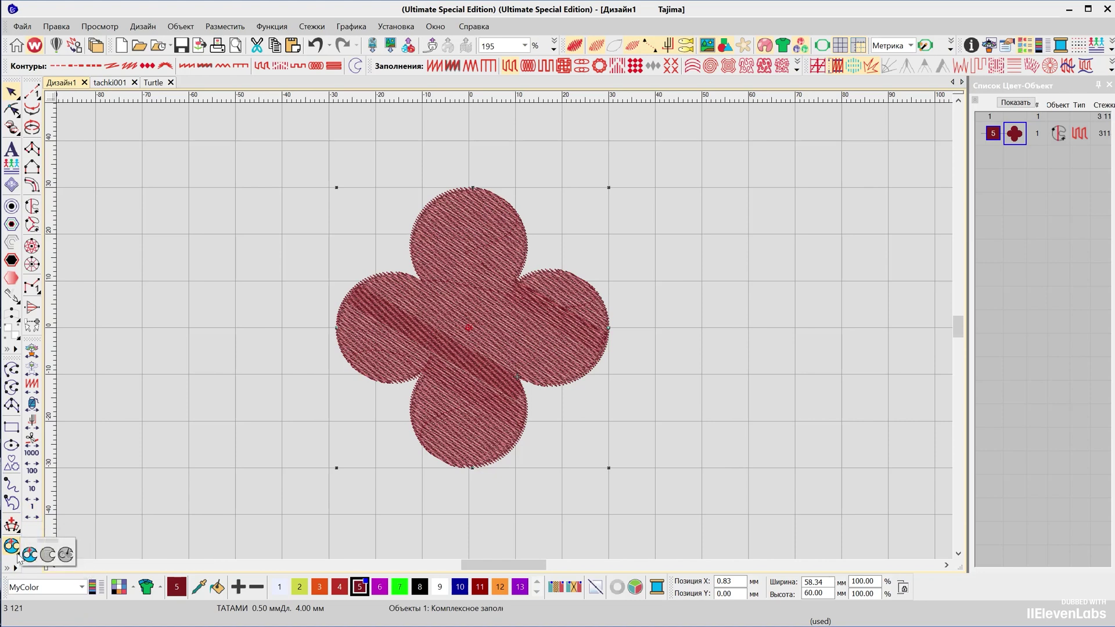
pyautogui.click(30, 556)
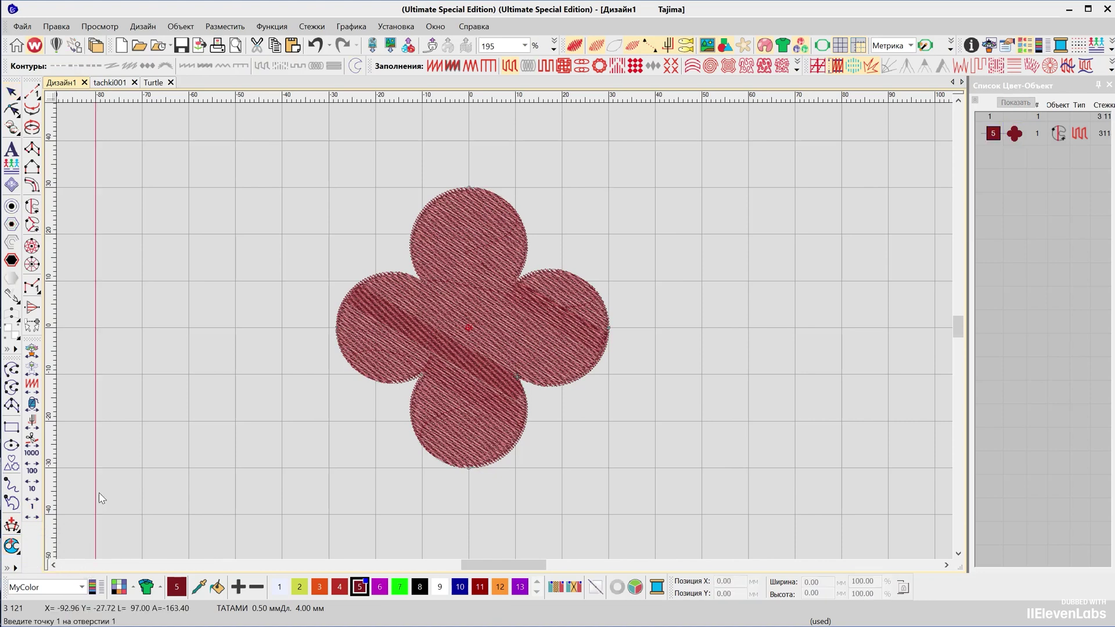
pyautogui.click(468, 209)
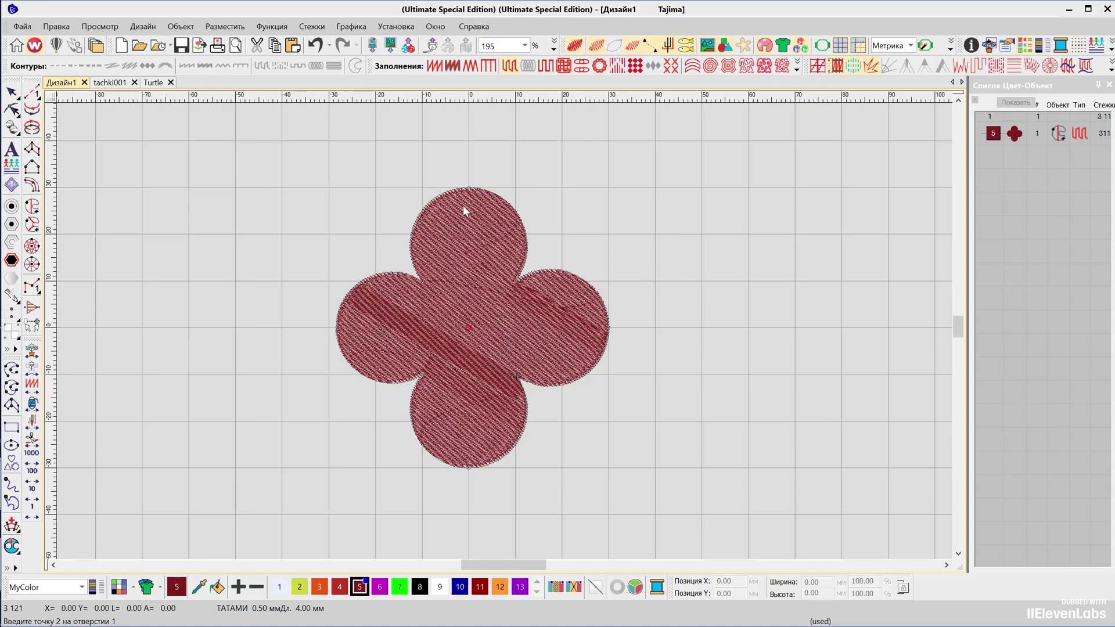
pyautogui.click(509, 243)
pyautogui.click(474, 274)
pyautogui.press('Return')
# Step: Draw further closed hole contours in the flower's right, bottom and left petals
pyautogui.click(562, 294)
pyautogui.press('Return')
pyautogui.click(476, 378)
pyautogui.click(497, 419)
pyautogui.click(462, 443)
pyautogui.press('Return')
pyautogui.click(395, 296)
pyautogui.click(385, 361)
pyautogui.click(360, 318)
pyautogui.press('Return')
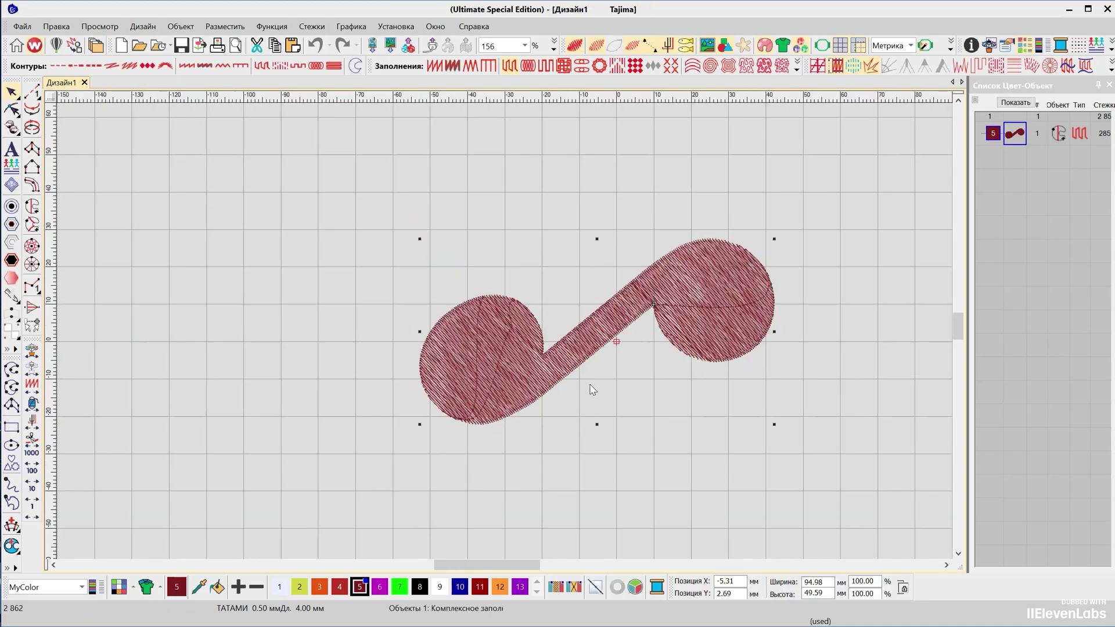
# Step: Replay the stitch-out of the dumbbell-shaped fill, raising the playback speed to 1980 stitches per minute
pyautogui.hotkey('shift', 'r')
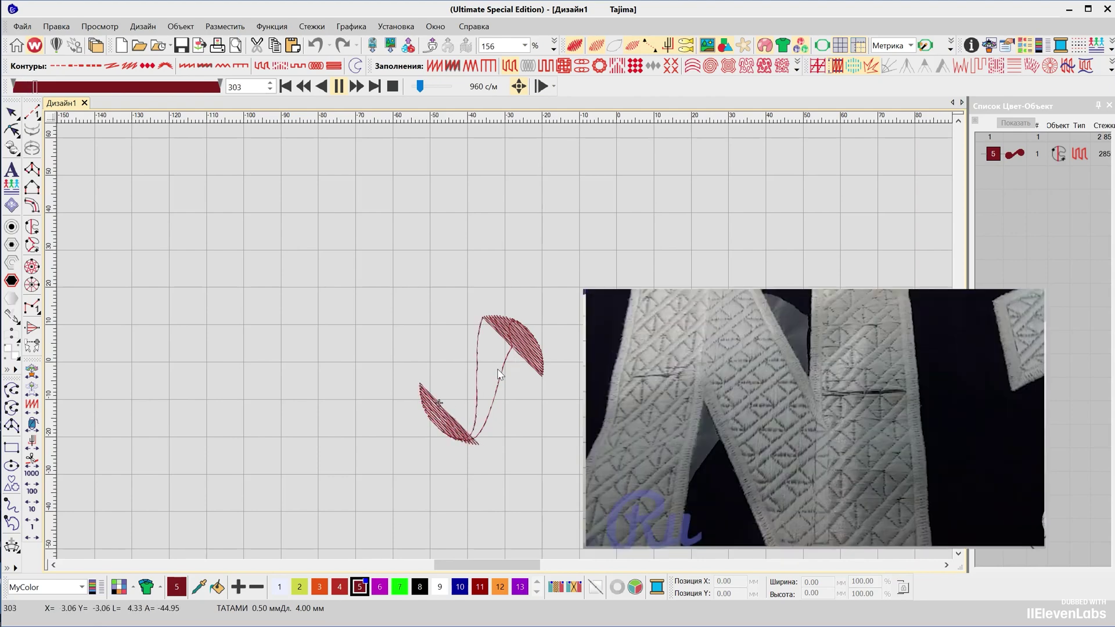
pyautogui.moveTo(419, 86); pyautogui.dragTo(426, 86)
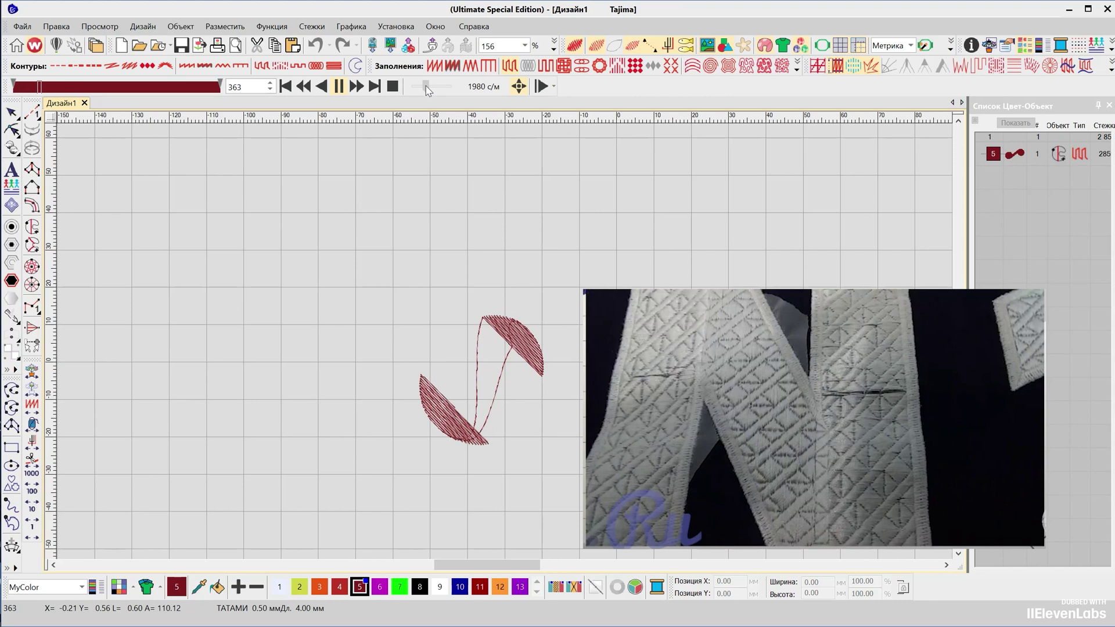
pyautogui.press('Escape')
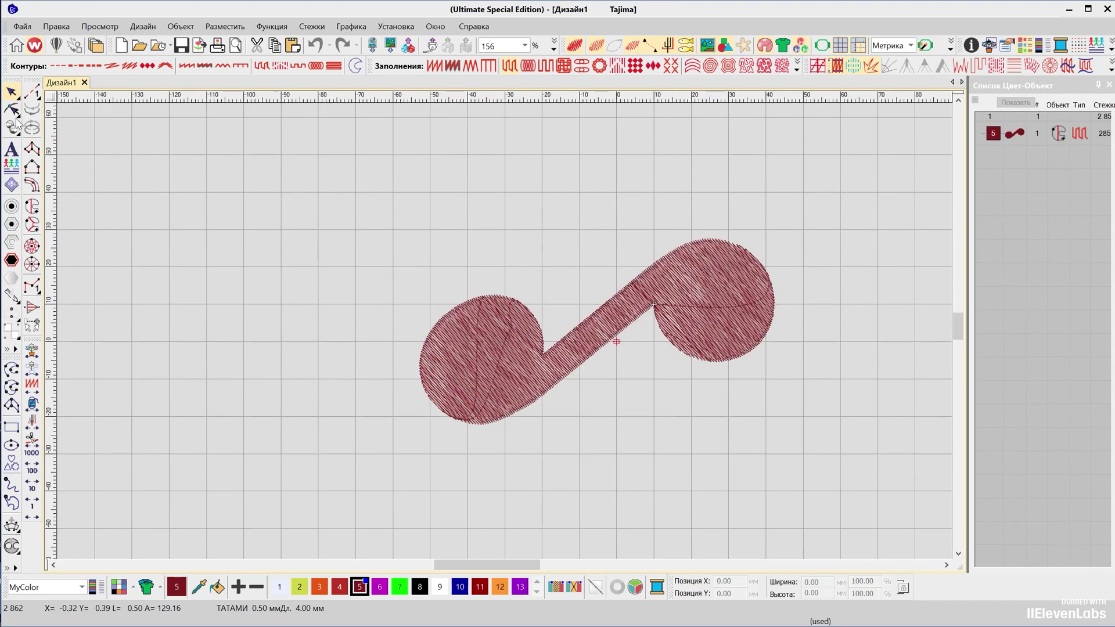
# Step: Open the special object properties of the dumbbell-shaped Complex Fill
pyautogui.click(37, 206)
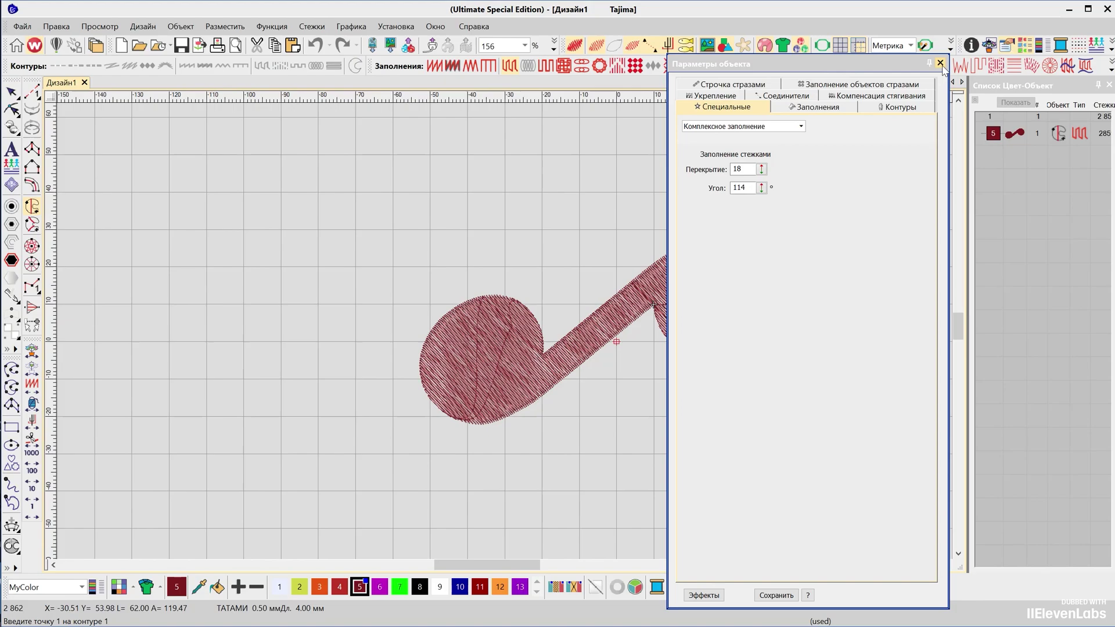
pyautogui.click(940, 63)
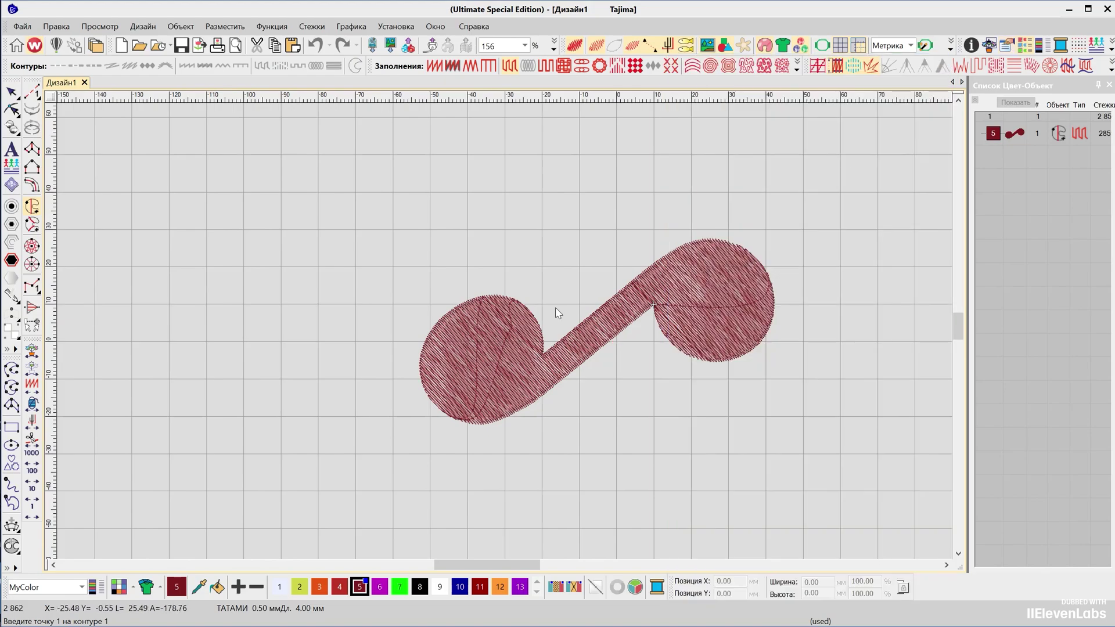
pyautogui.press('Escape')
pyautogui.doubleClick(509, 320)
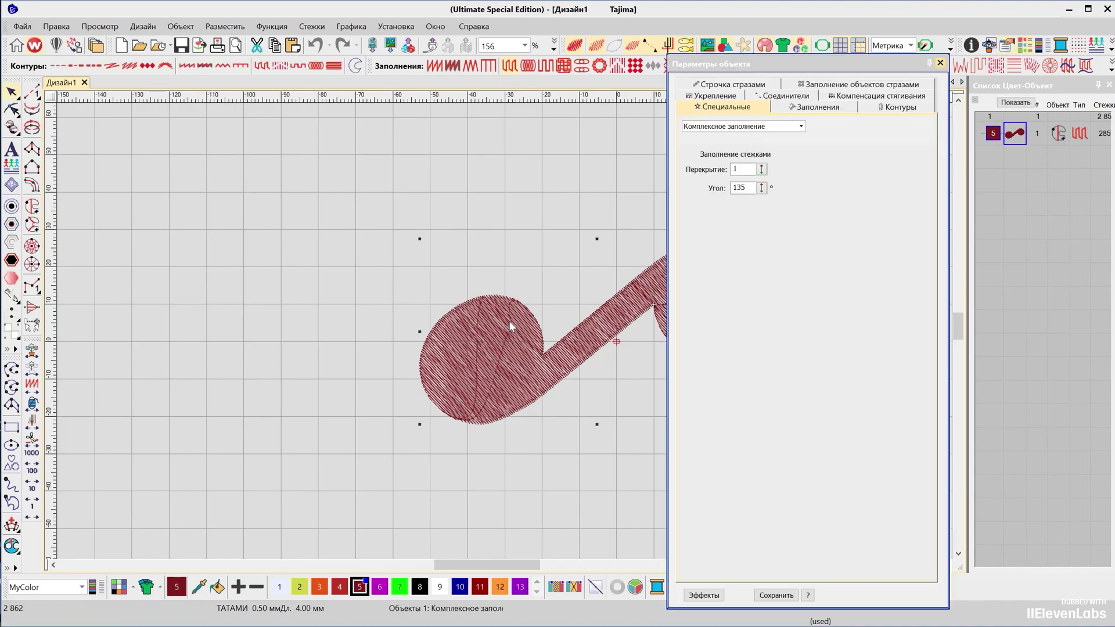
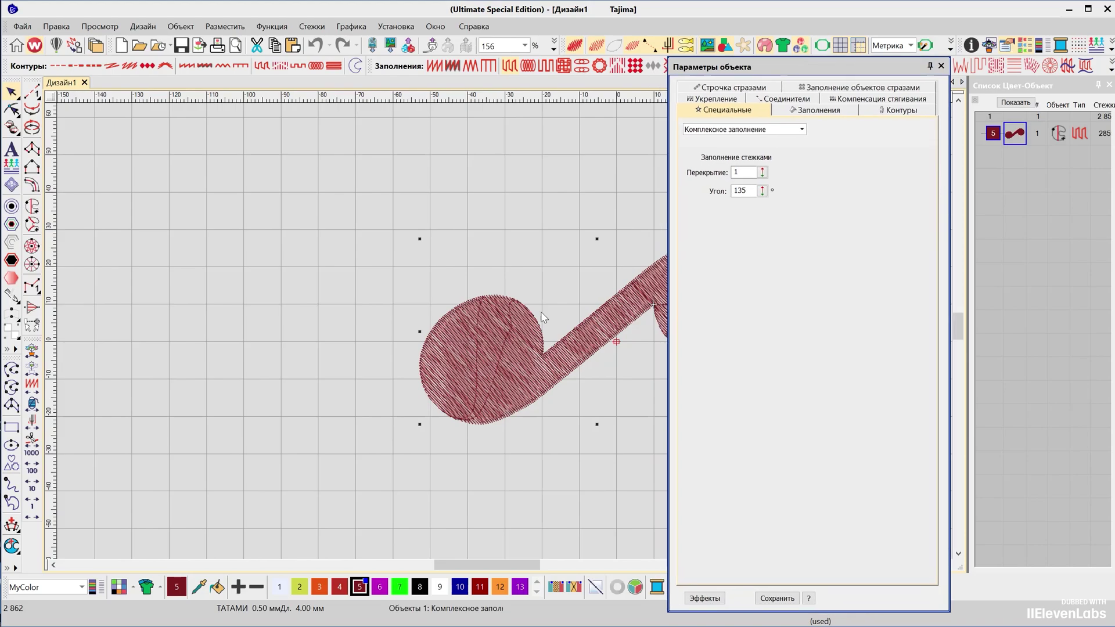
# Step: Place a copy of the dumbbell shape below the original and convert the copy to Complex Turning
pyautogui.moveTo(507, 343); pyautogui.dragTo(332, 407)
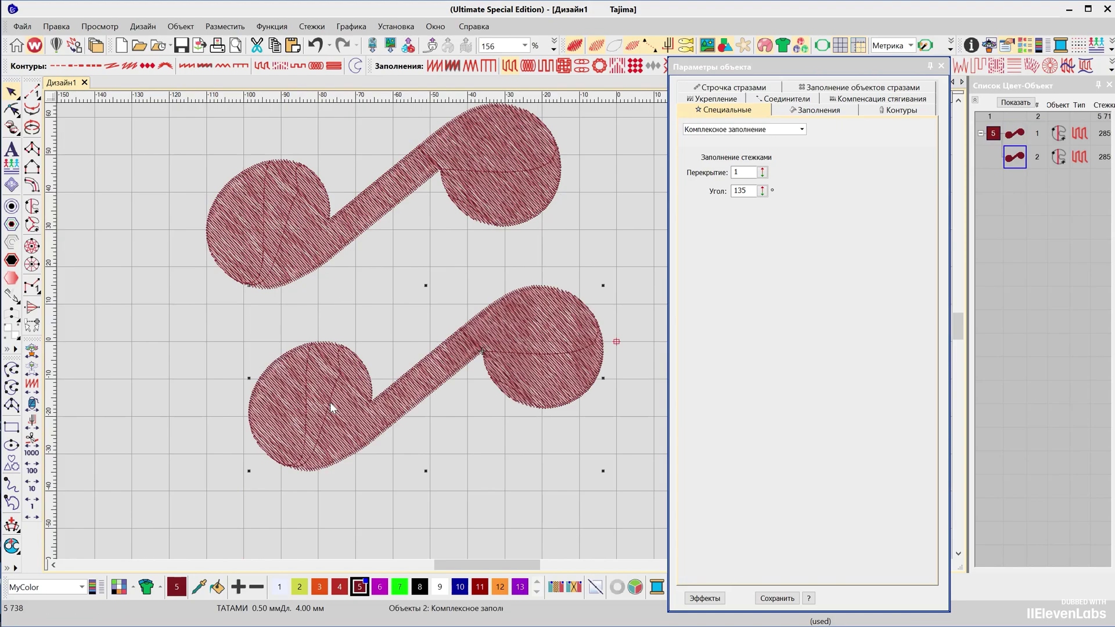
pyautogui.click(34, 226)
pyautogui.press('Return')
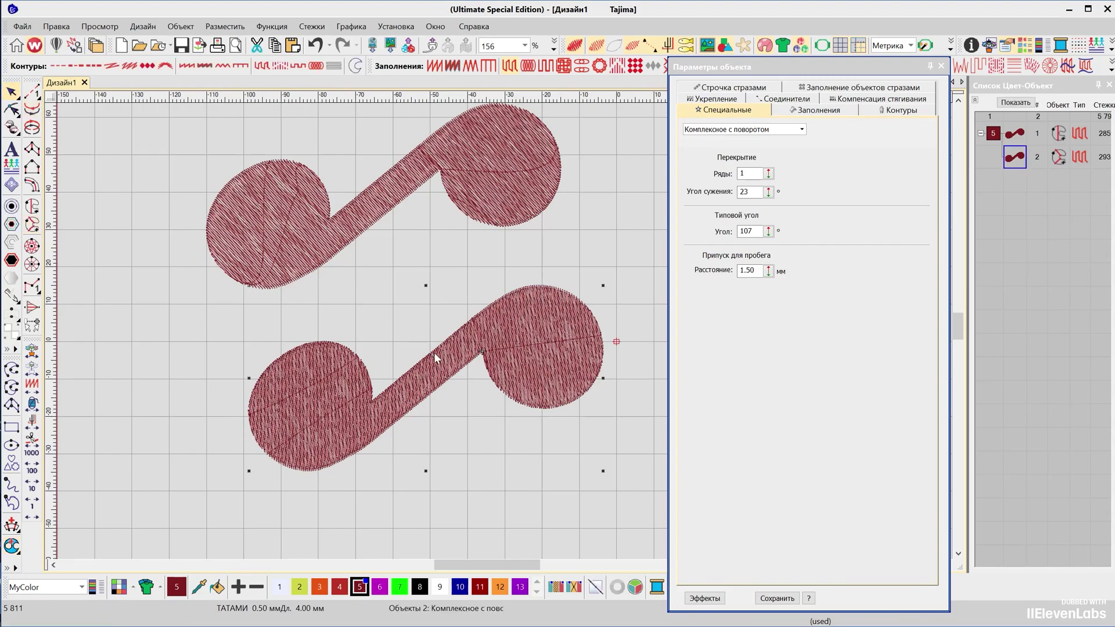
# Step: Replay the stitch-out of the upper Complex Fill shape with its overlap at 1 row
pyautogui.click(537, 156)
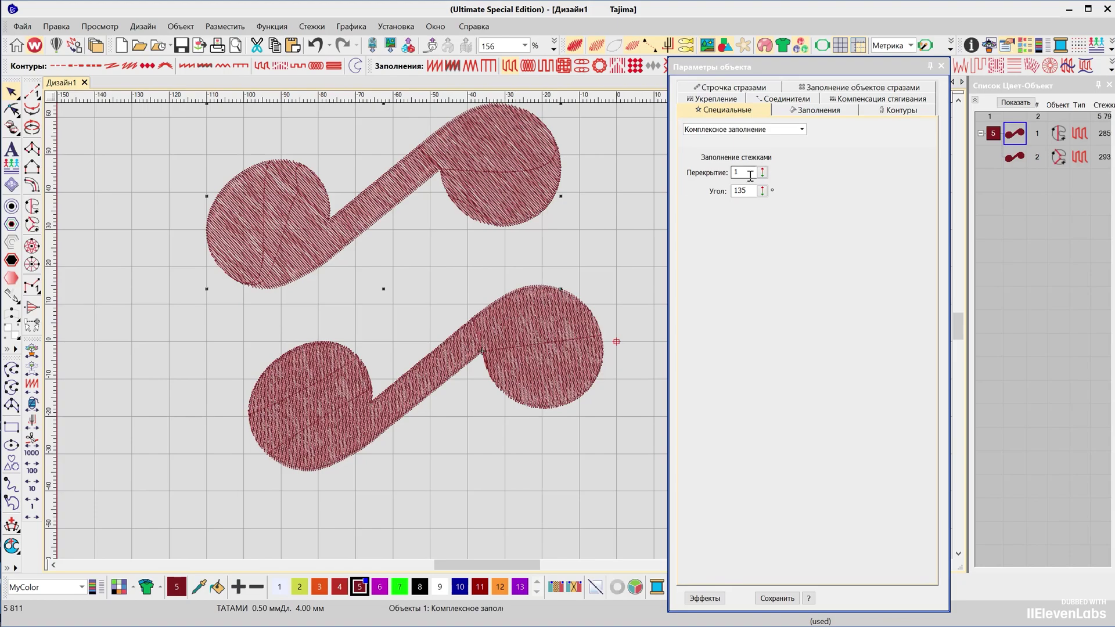
pyautogui.moveTo(742, 172); pyautogui.dragTo(724, 168)
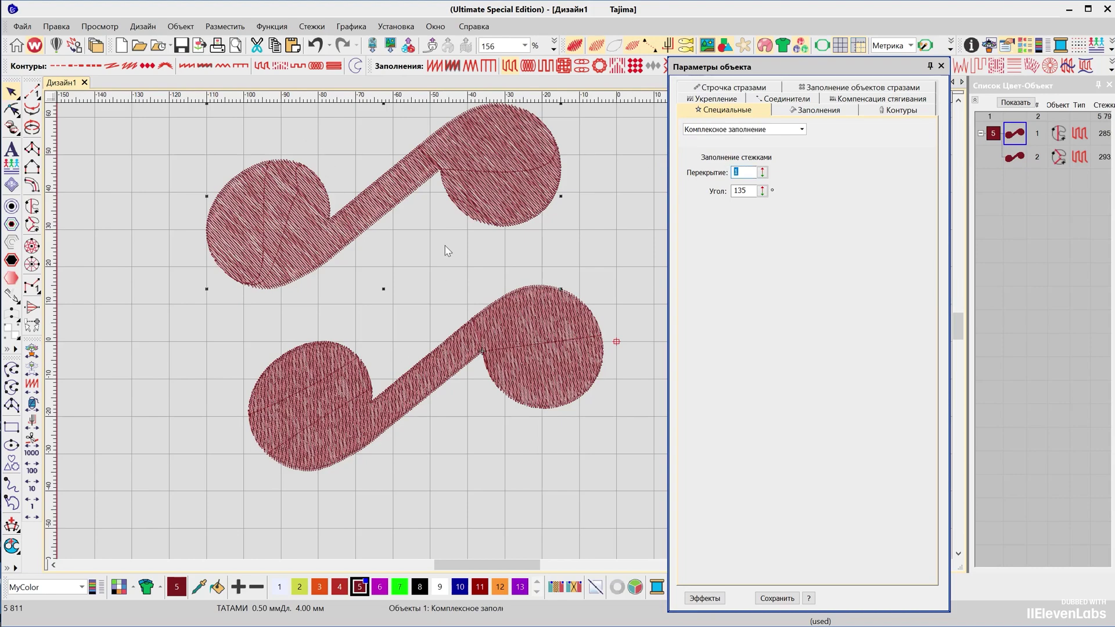
pyautogui.scroll(1, 510, 324)
pyautogui.moveTo(314, 355); pyautogui.dragTo(312, 342)
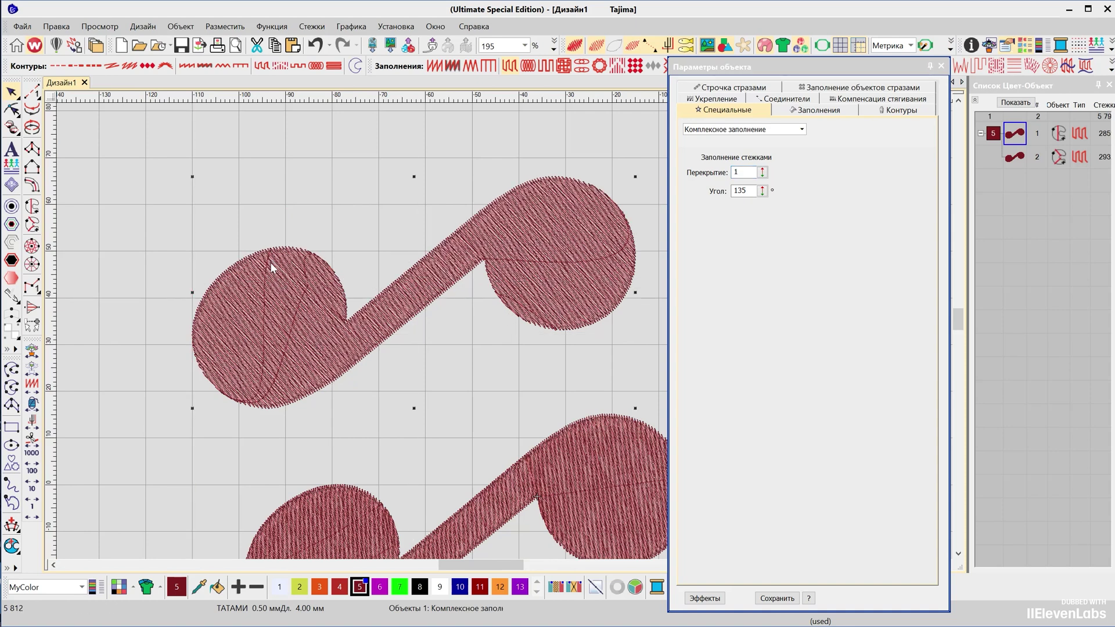
pyautogui.hotkey('shift', 'r')
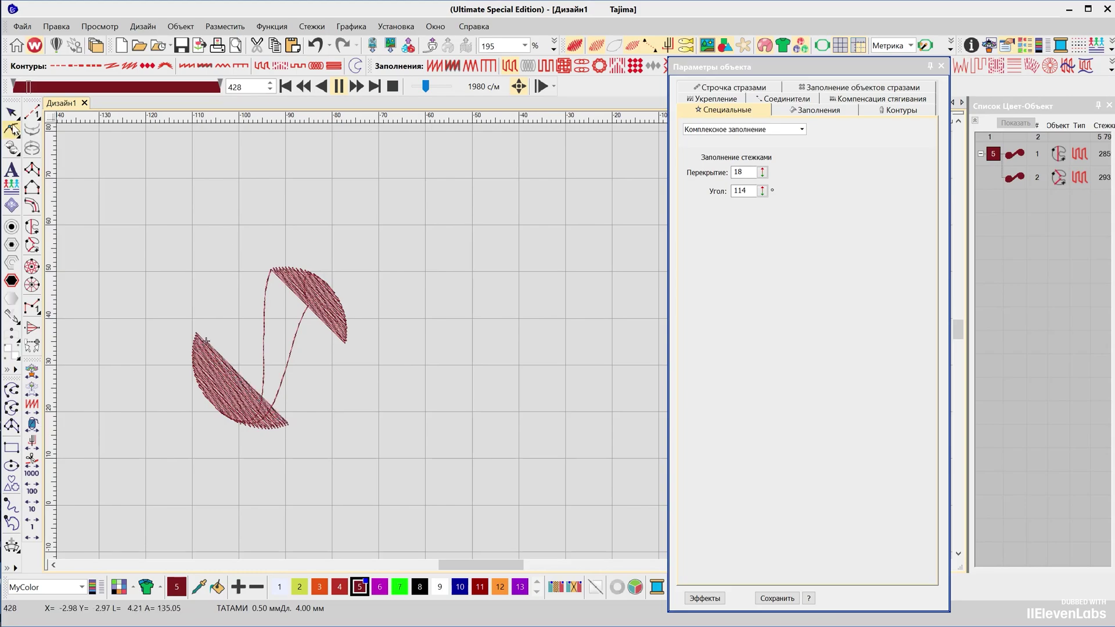
pyautogui.press('Escape')
# Step: Set the upper Complex Fill shape's overlap to 20 rows and replay its stitch-out
pyautogui.click(318, 294)
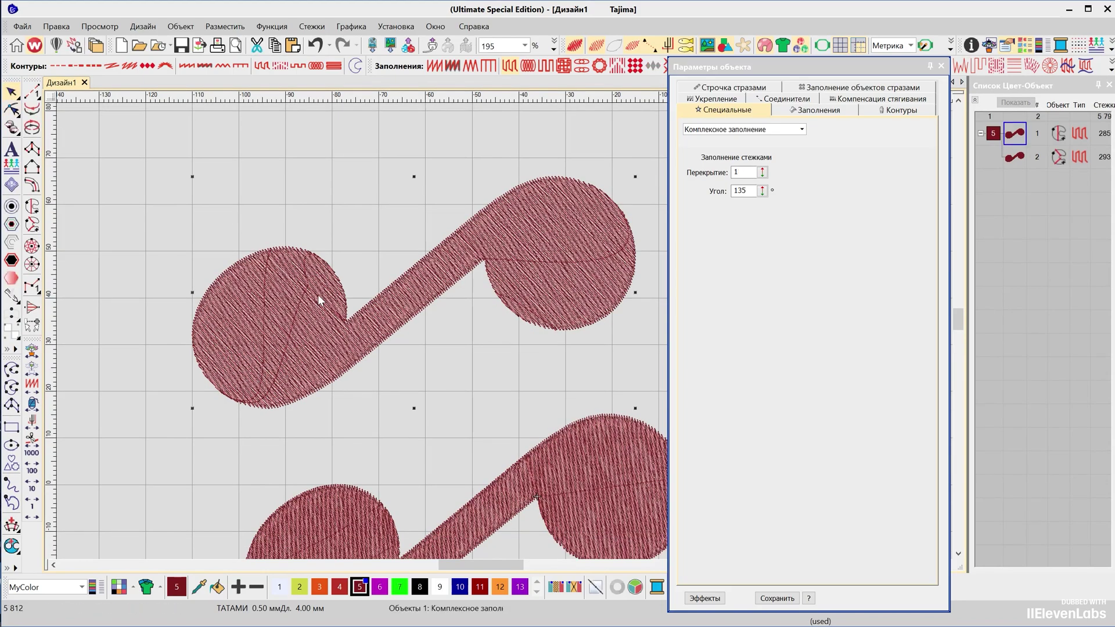
pyautogui.doubleClick(736, 172)
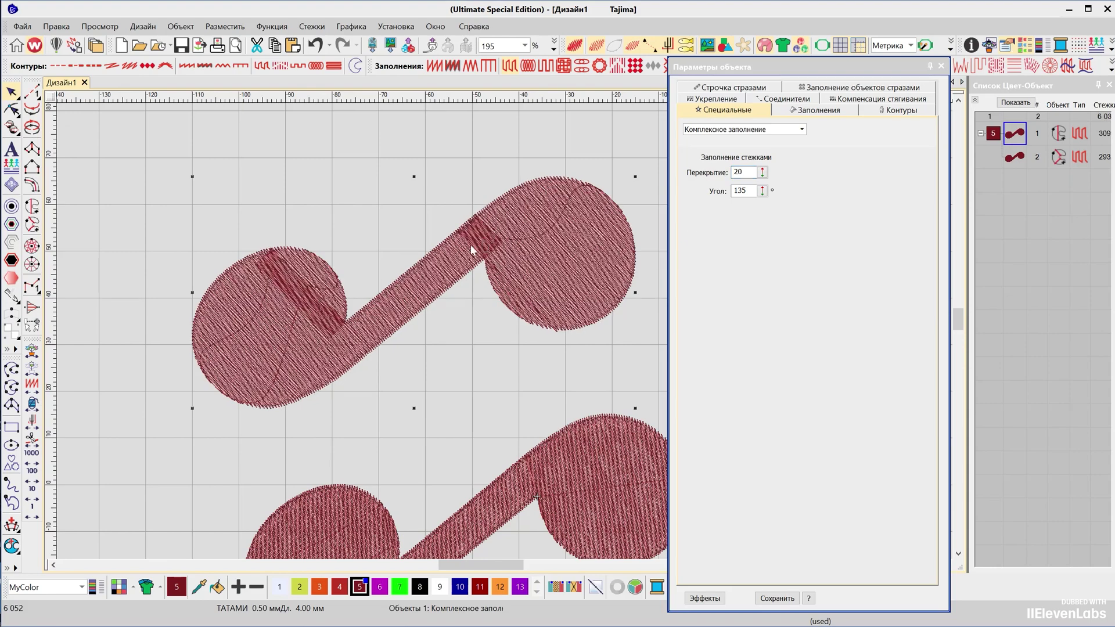
pyautogui.hotkey('shift', 'r')
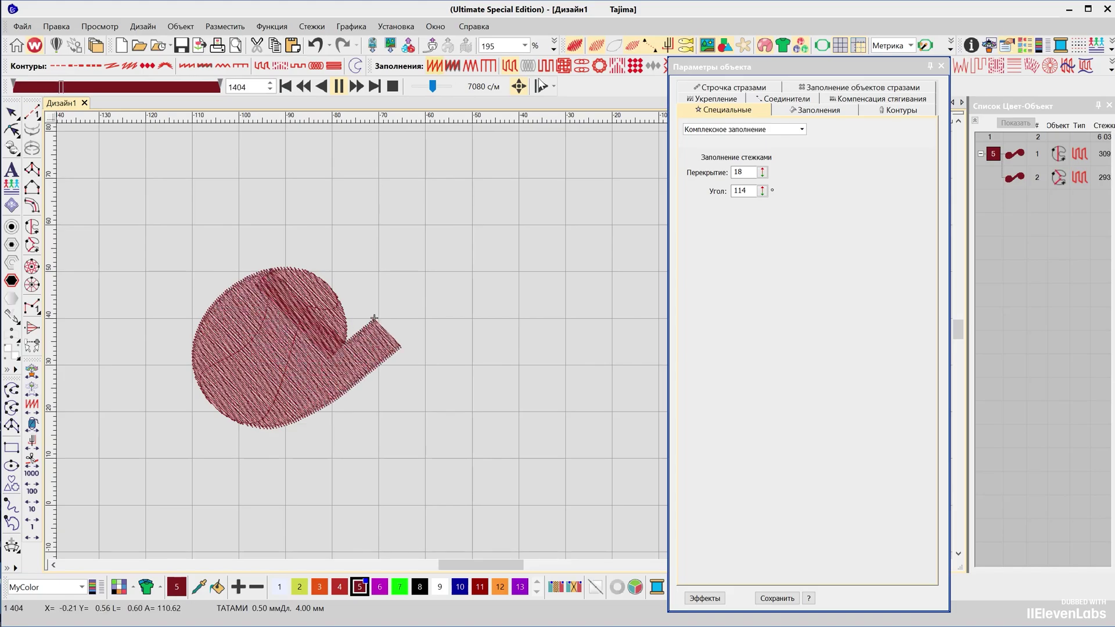
pyautogui.press('Escape')
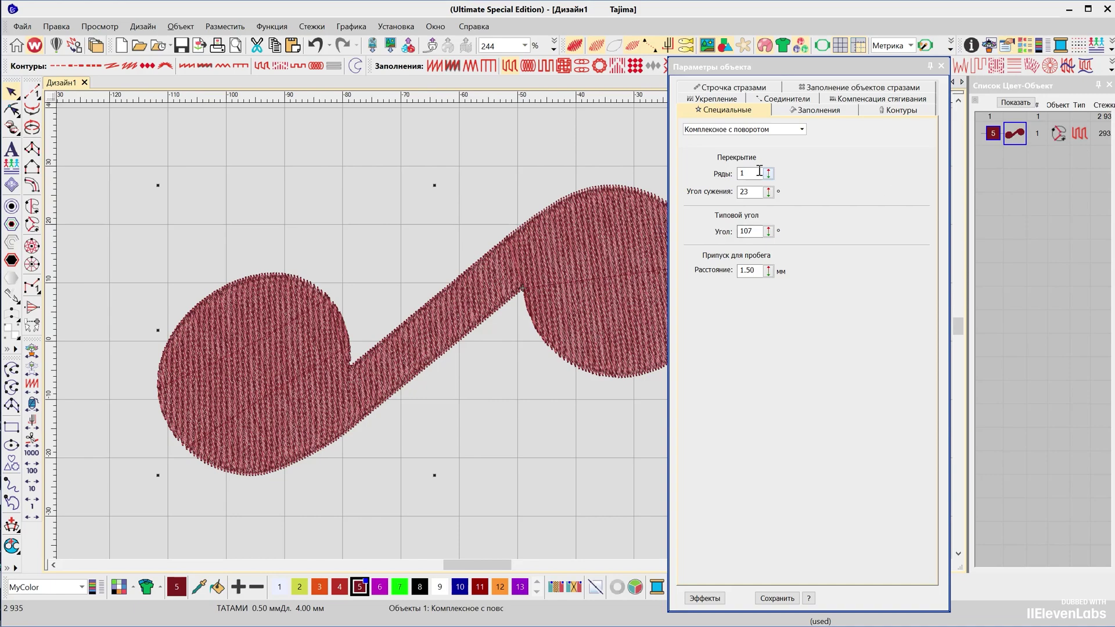
# Step: Set the Complex Turning shape's overlap to 20 rows
pyautogui.click(692, 196)
pyautogui.doubleClick(755, 173)
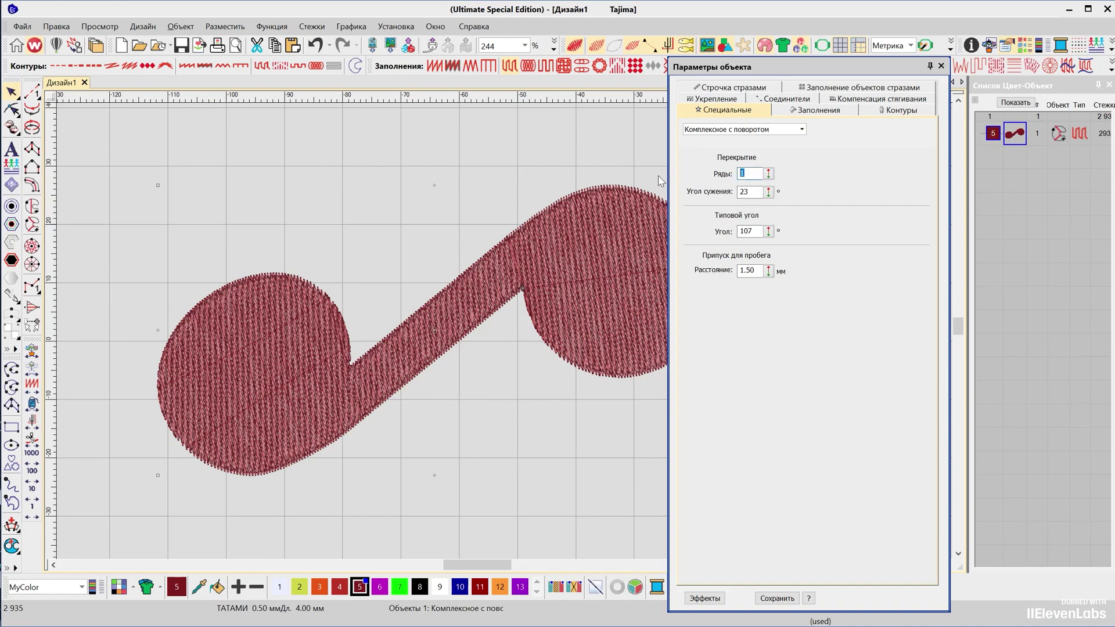
pyautogui.write('20')
pyautogui.press('Return')
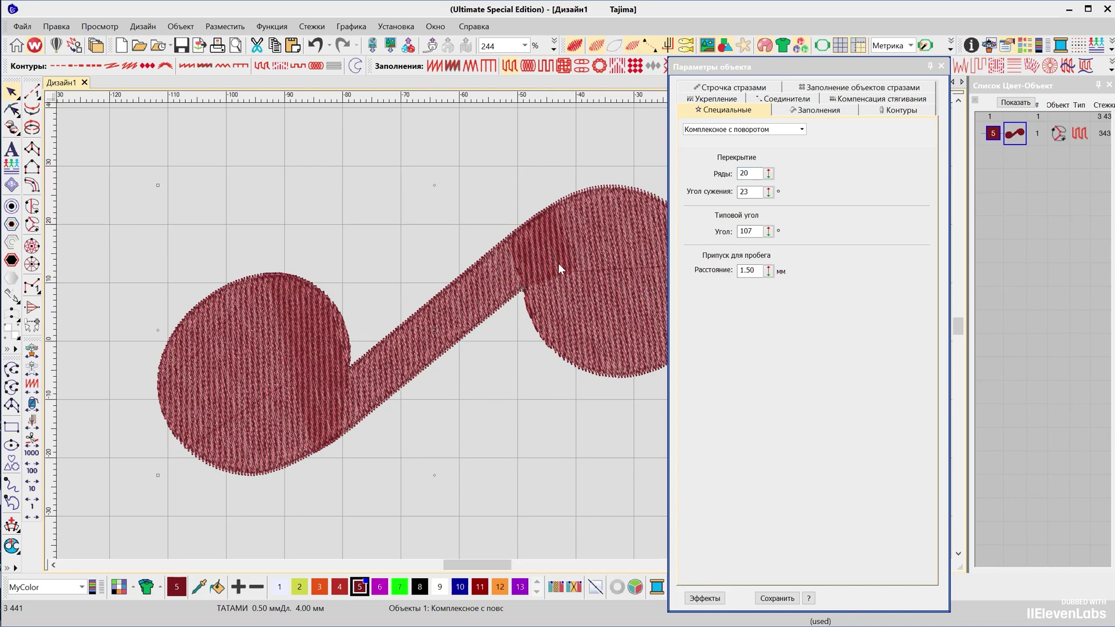
# Step: Try an overlap taper angle of 84° on the Complex Turning shape and settle on 20°
pyautogui.moveTo(775, 199)
pyautogui.mouseDown()
pyautogui.moveTo(774, 175)
pyautogui.moveTo(775, 199)
pyautogui.mouseUp()
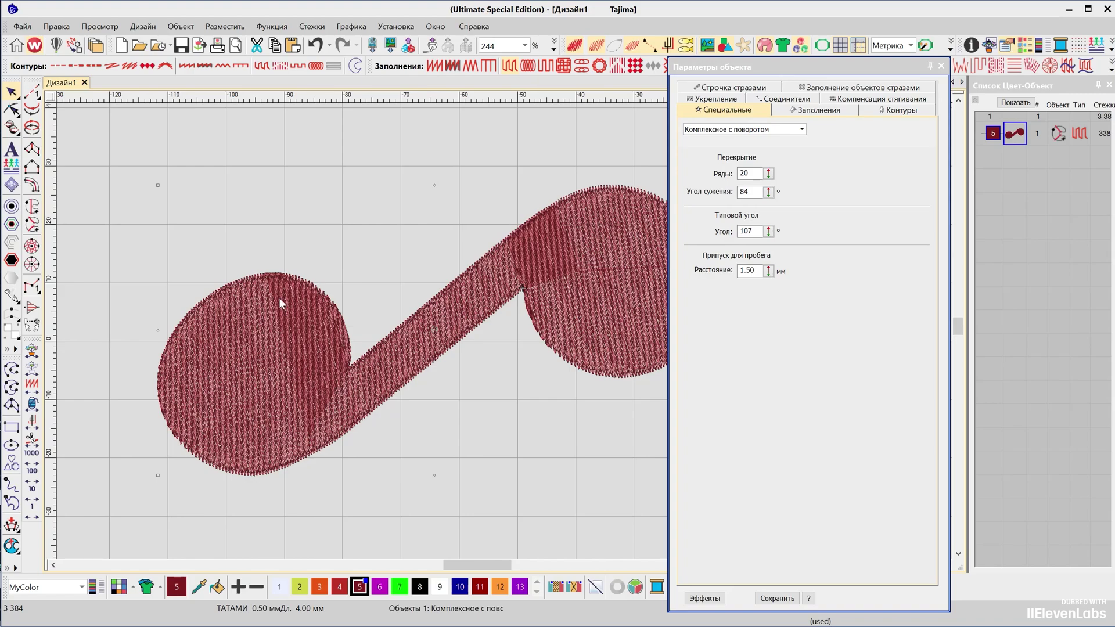
pyautogui.doubleClick(751, 191)
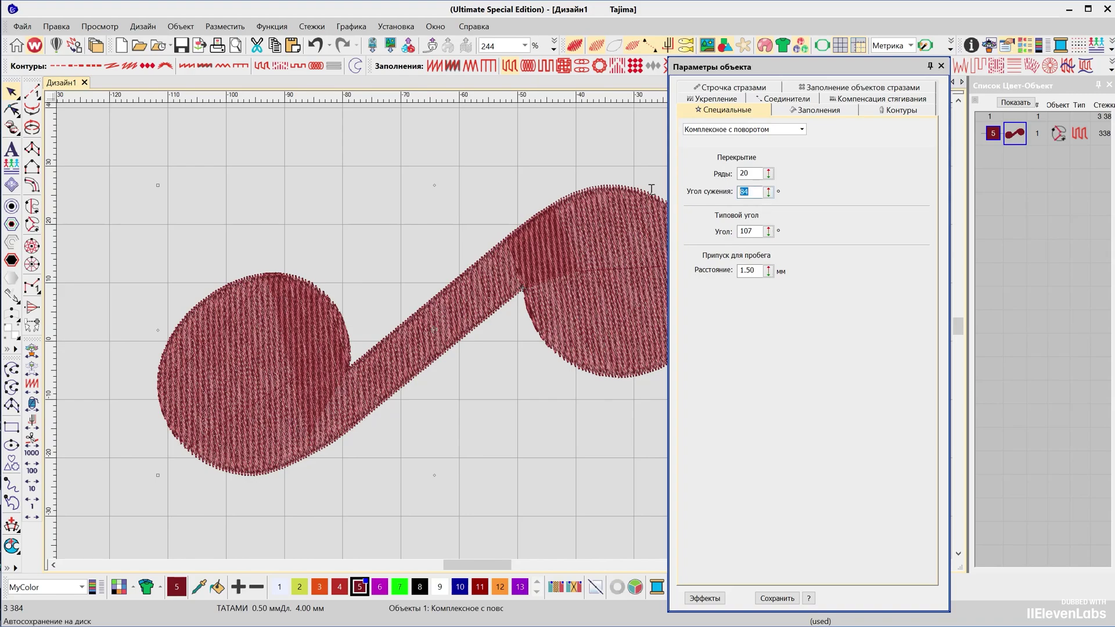
pyautogui.write('20')
pyautogui.press('Return')
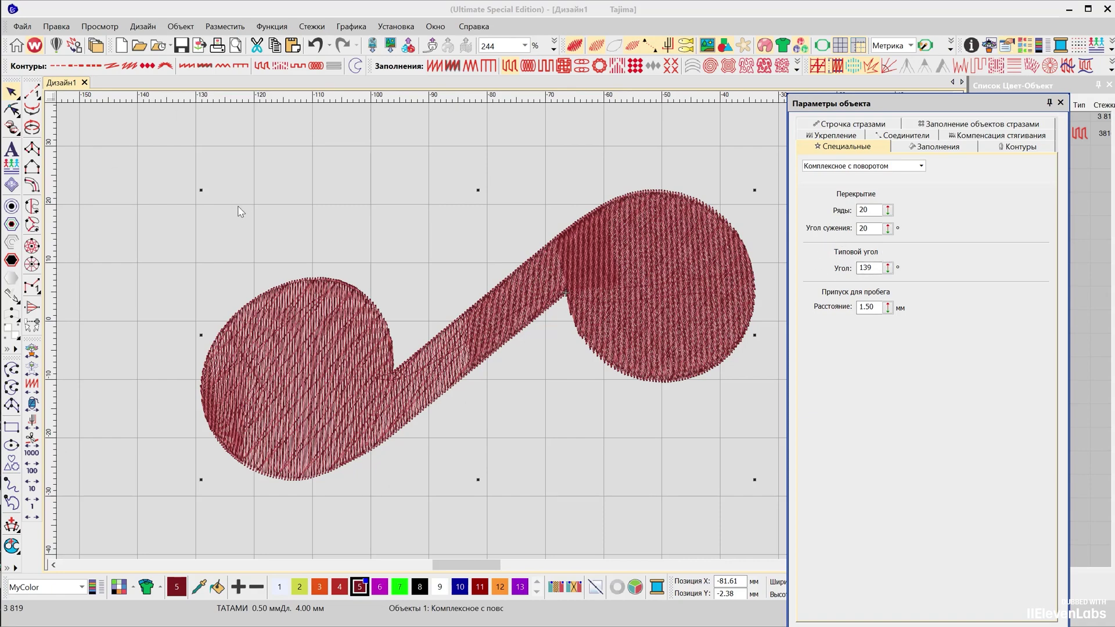
# Step: Reshape the Complex Turning dumbbell by moving the control point beneath its lower circle to the right along the edge
pyautogui.click(428, 362)
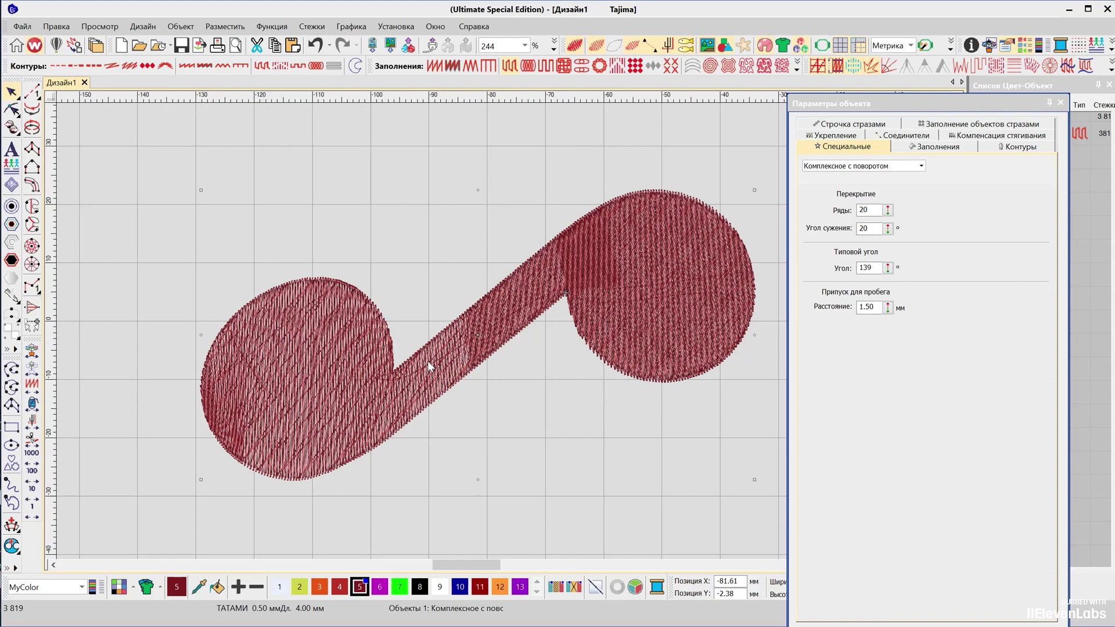
pyautogui.press('h')
pyautogui.moveTo(242, 476); pyautogui.dragTo(287, 491)
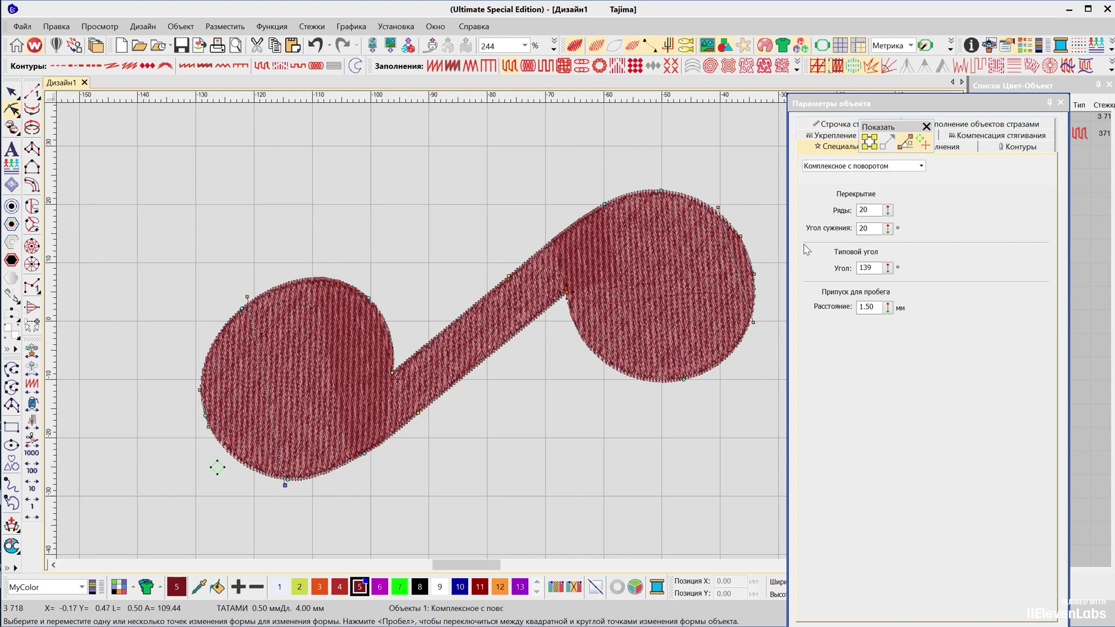
# Step: Set the Complex Turning shape's standard angle to 23°
pyautogui.doubleClick(868, 269)
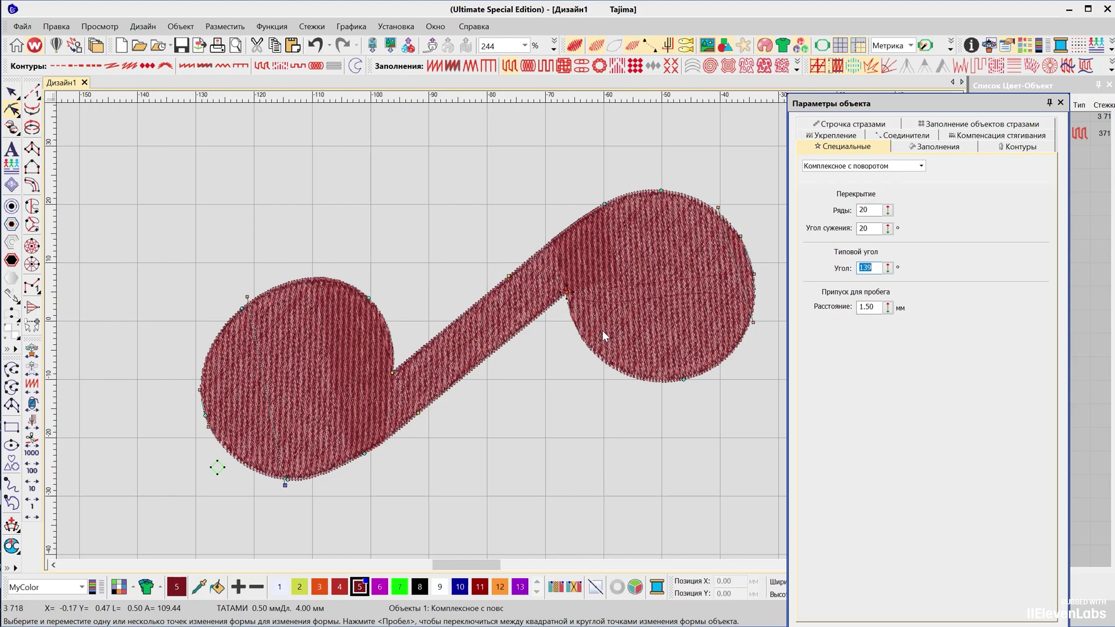
pyautogui.scroll(1, 602, 330)
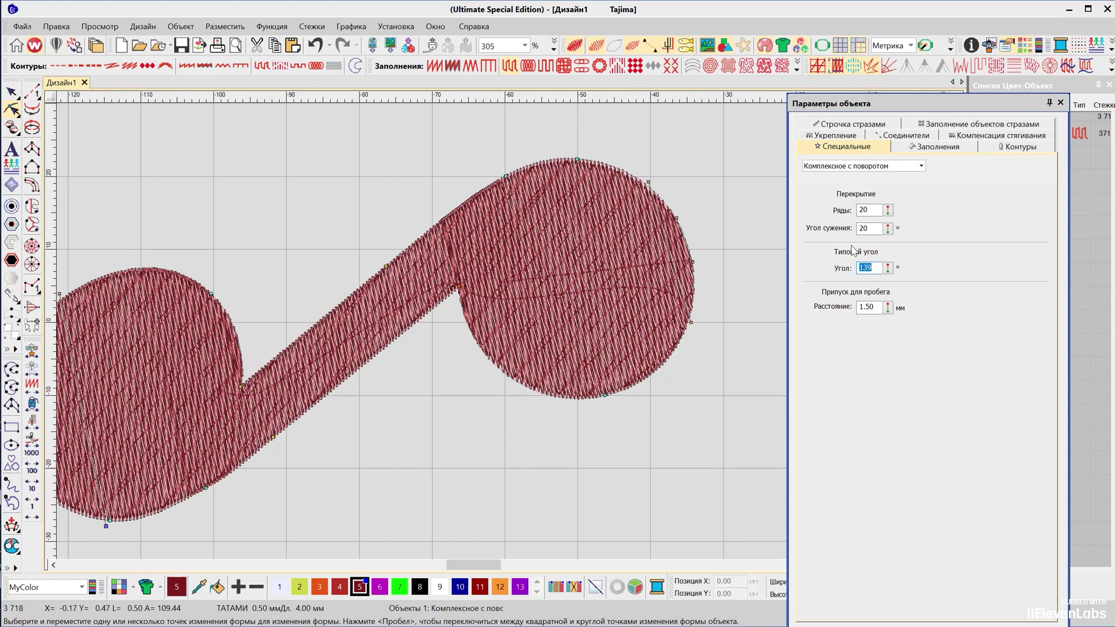
pyautogui.moveTo(889, 269); pyautogui.dragTo(842, 318)
pyautogui.moveTo(889, 268); pyautogui.dragTo(841, 334)
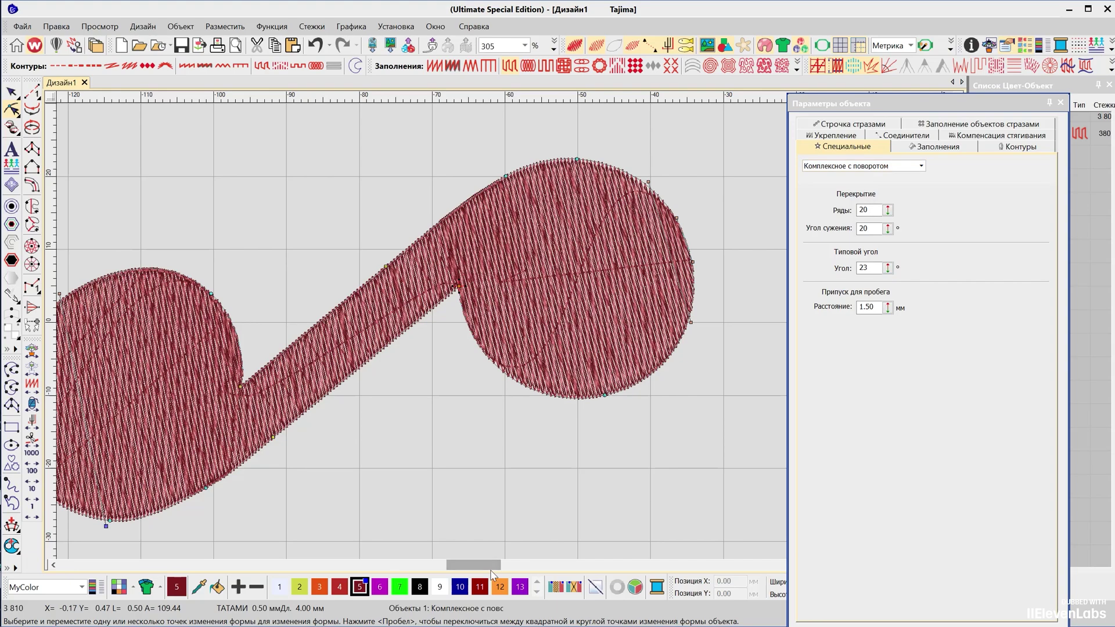
pyautogui.moveTo(491, 564); pyautogui.dragTo(487, 572)
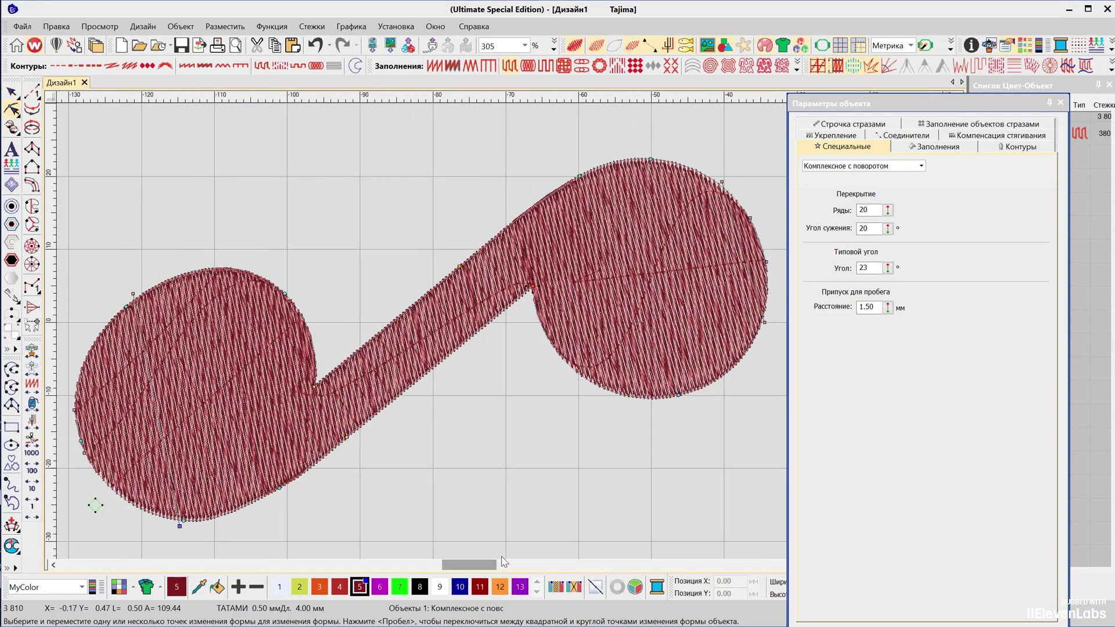
# Step: Try a feathered edge on side 2 of the Complex Turning shape and undo it
pyautogui.click(866, 306)
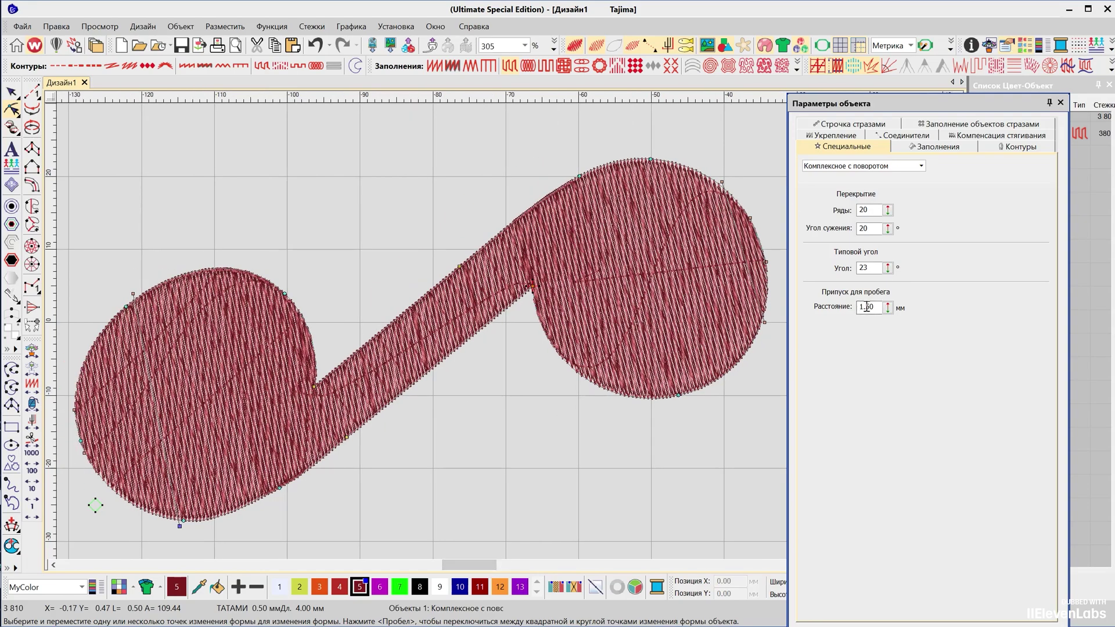
pyautogui.moveTo(875, 307); pyautogui.dragTo(859, 308)
pyautogui.click(329, 392)
pyautogui.click(961, 66)
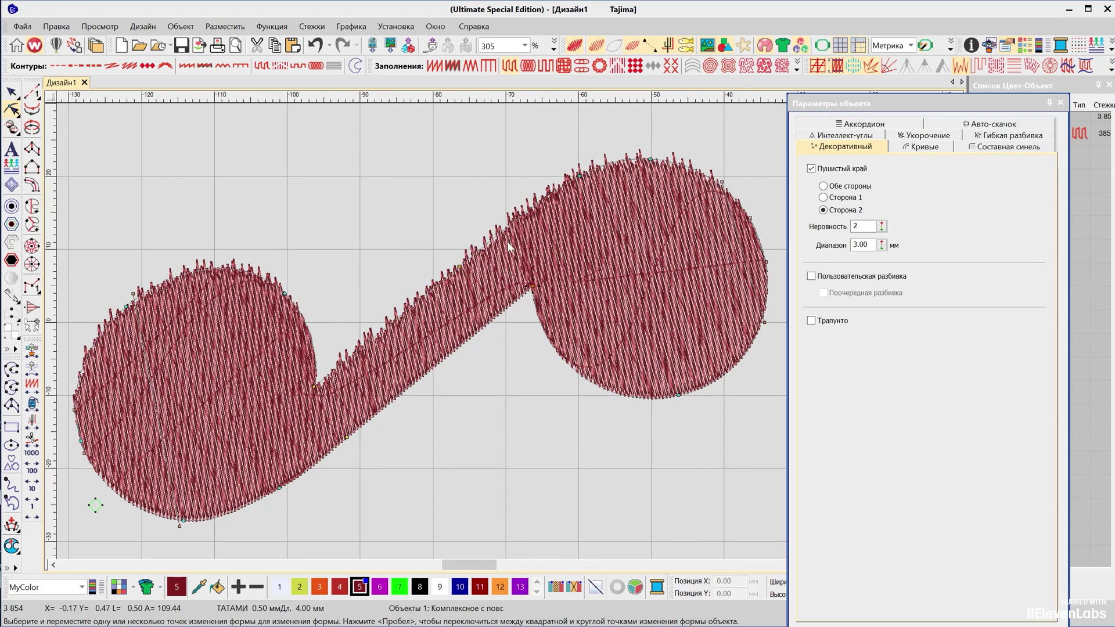
pyautogui.hotkey('ctrl', 'z')
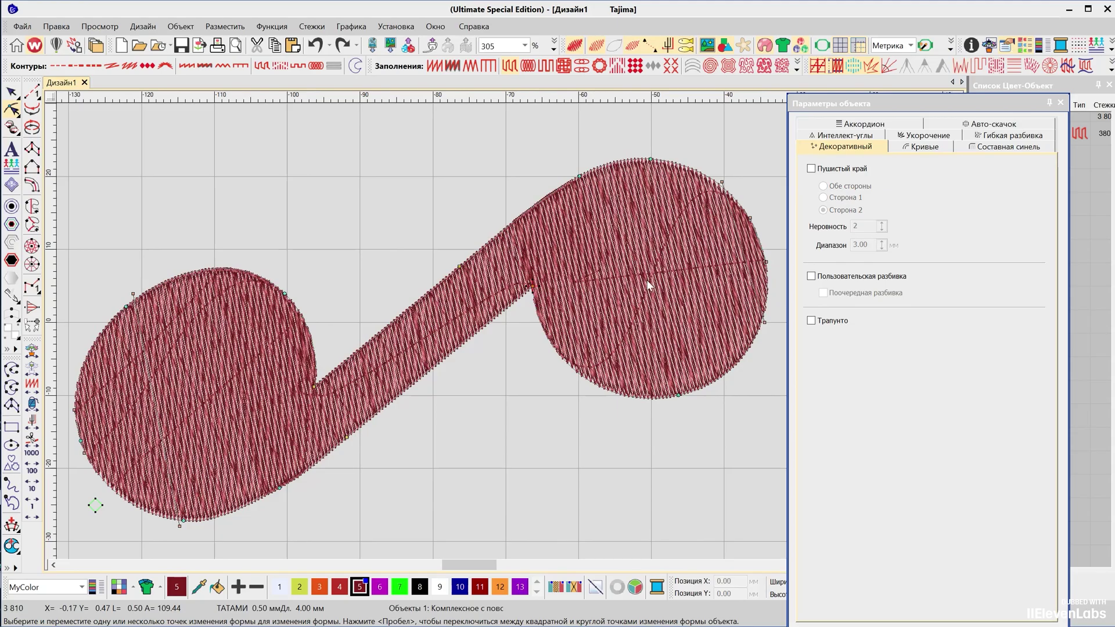
# Step: Open the Complex Turning shape's travel margin distance for editing and move the object properties clear of the object list
pyautogui.doubleClick(863, 307)
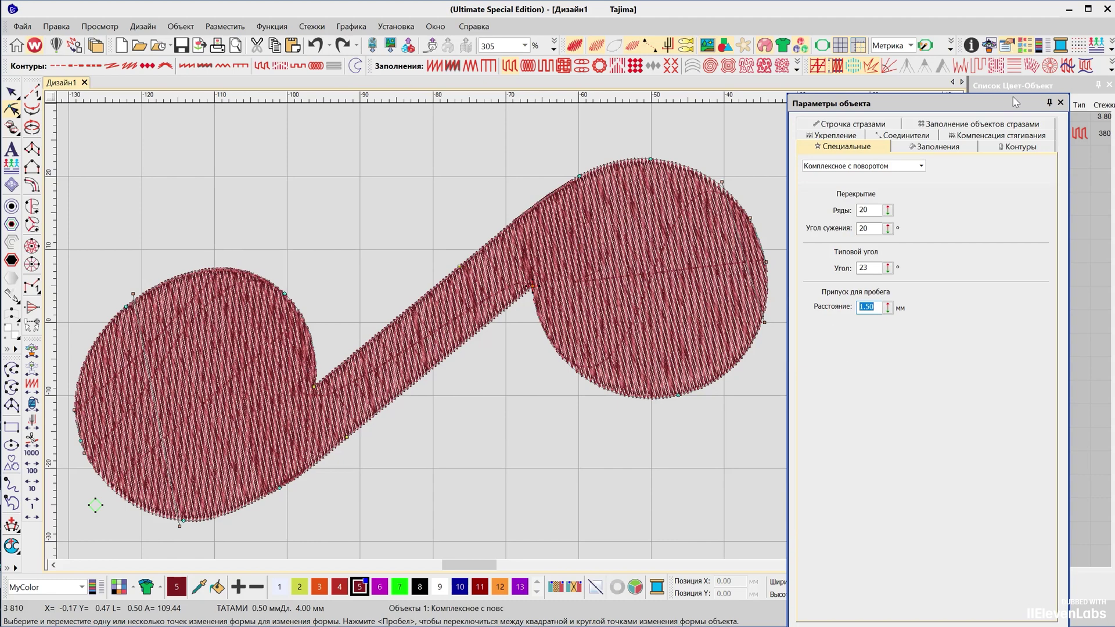
pyautogui.moveTo(1013, 105); pyautogui.dragTo(921, 59)
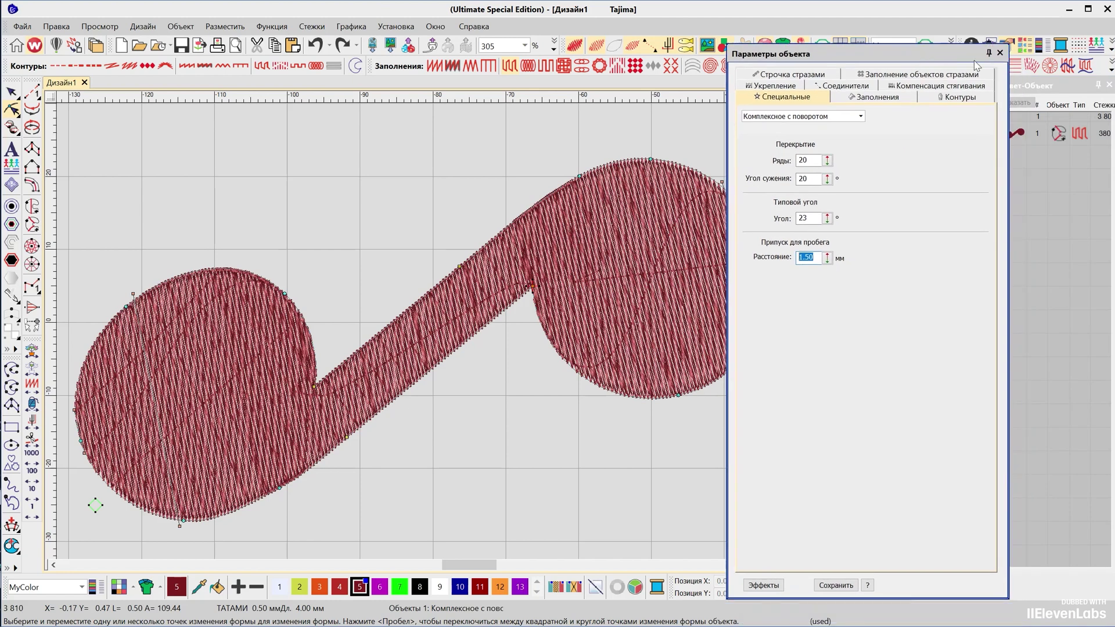